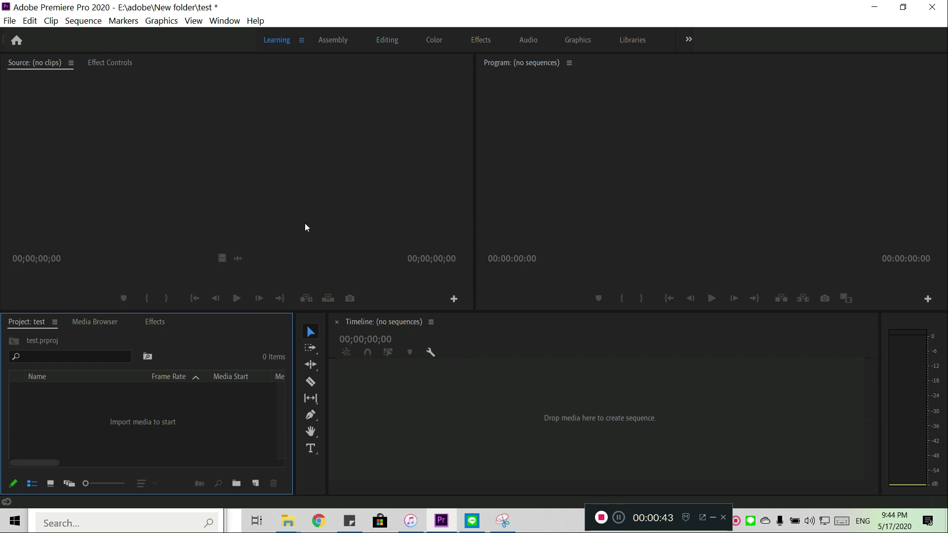
pyautogui.doubleClick(105, 413)
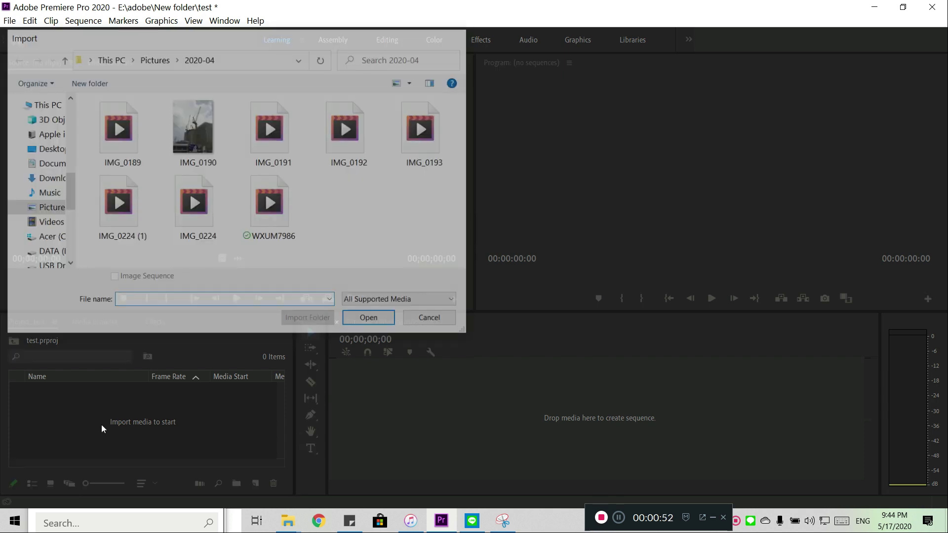
pyautogui.rightClick(105, 419)
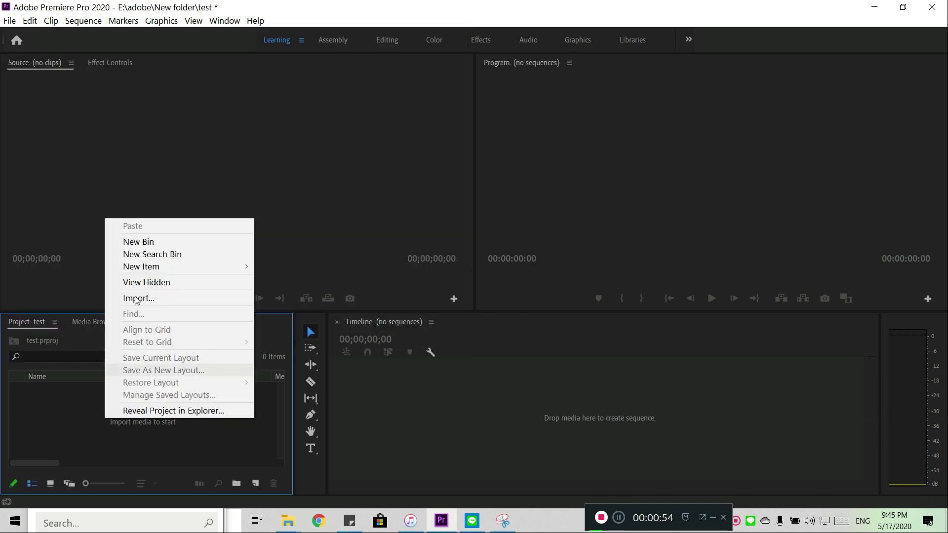
pyautogui.click(34, 428)
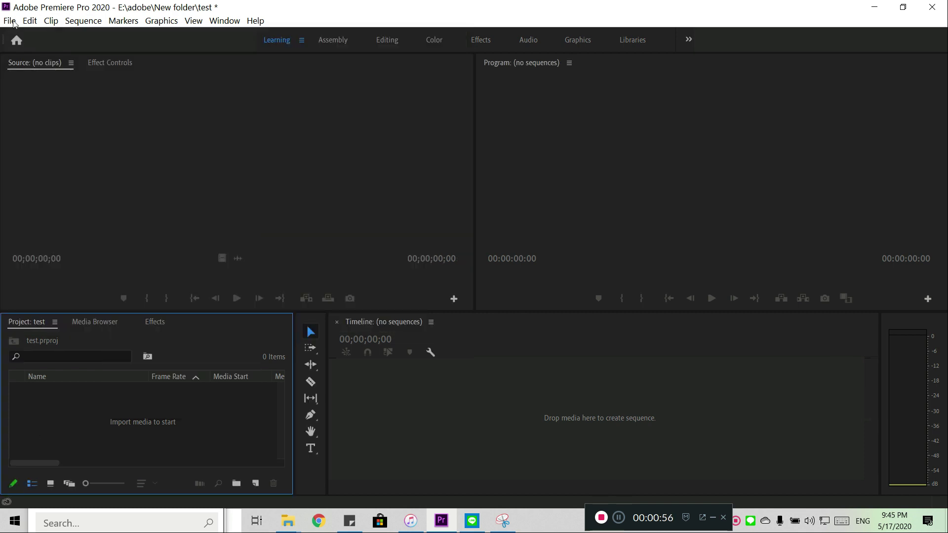
pyautogui.click(11, 21)
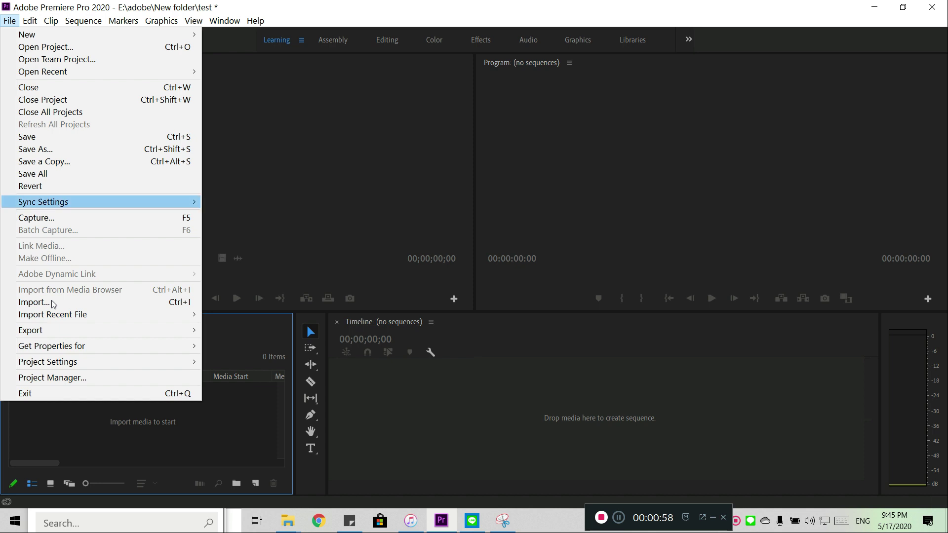
pyautogui.click(61, 419)
# Step: Import the Funny Dogs Barking and Howling Compilation video from the Downloads folder into the project
pyautogui.rightClick(61, 419)
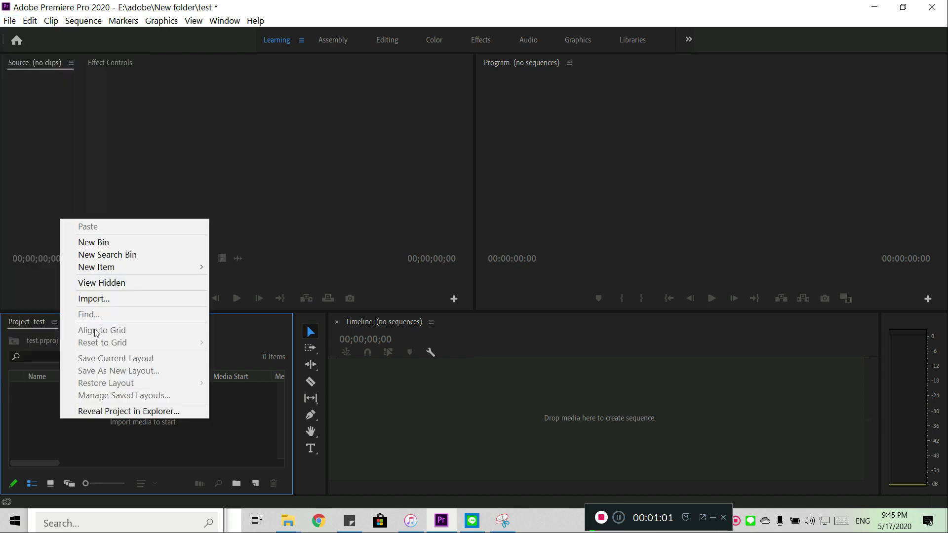
pyautogui.click(103, 295)
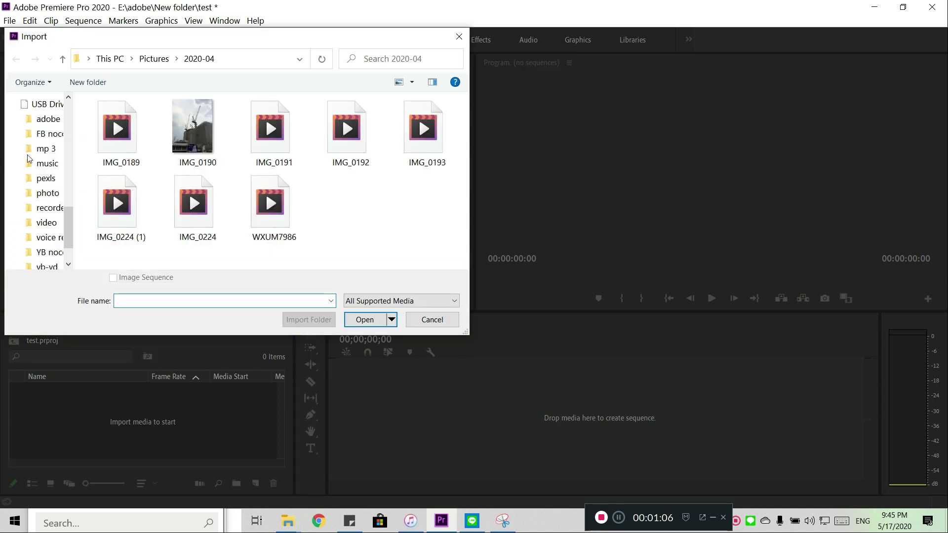
pyautogui.scroll(10, 33, 118)
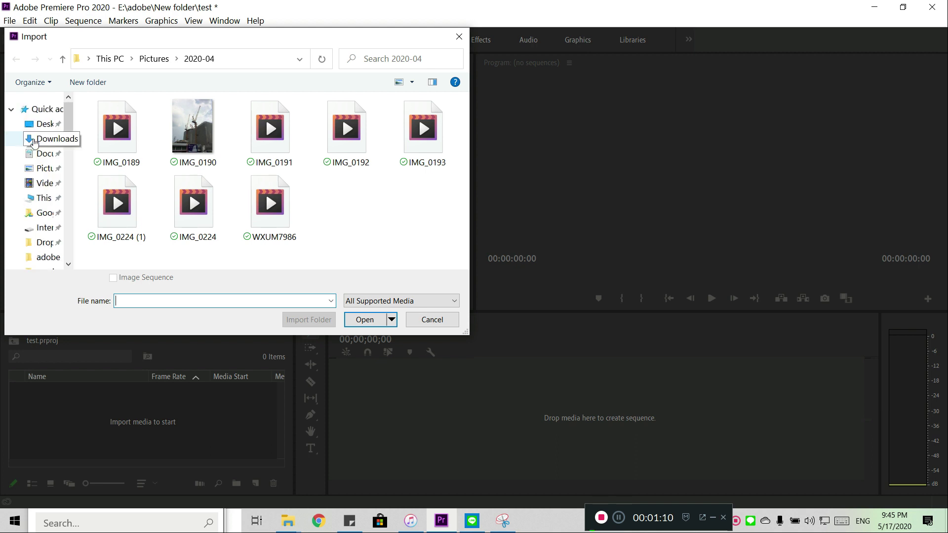
pyautogui.click(34, 141)
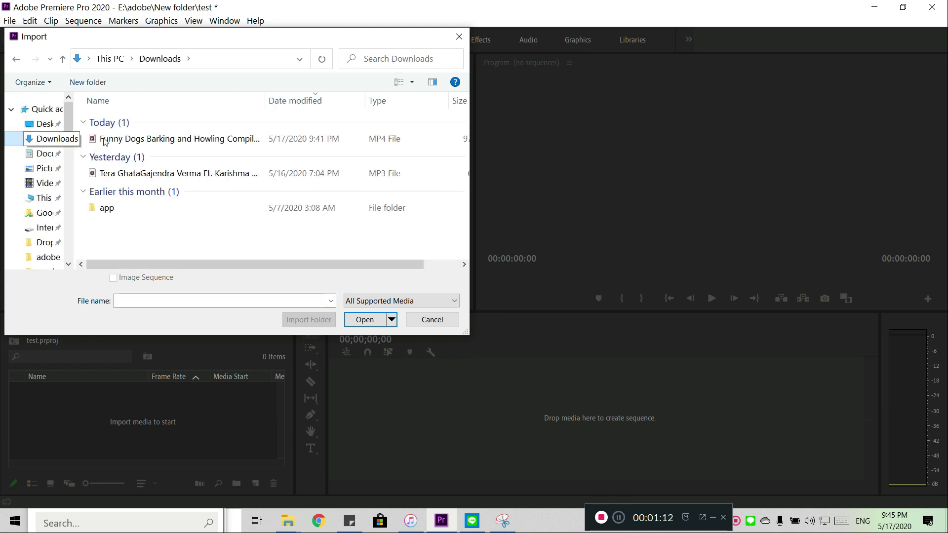
pyautogui.click(105, 140)
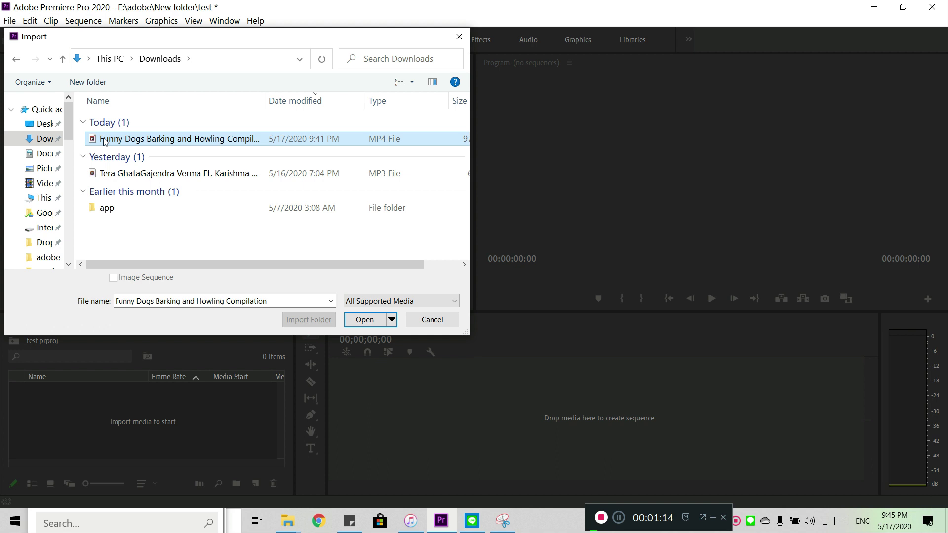
pyautogui.click(365, 320)
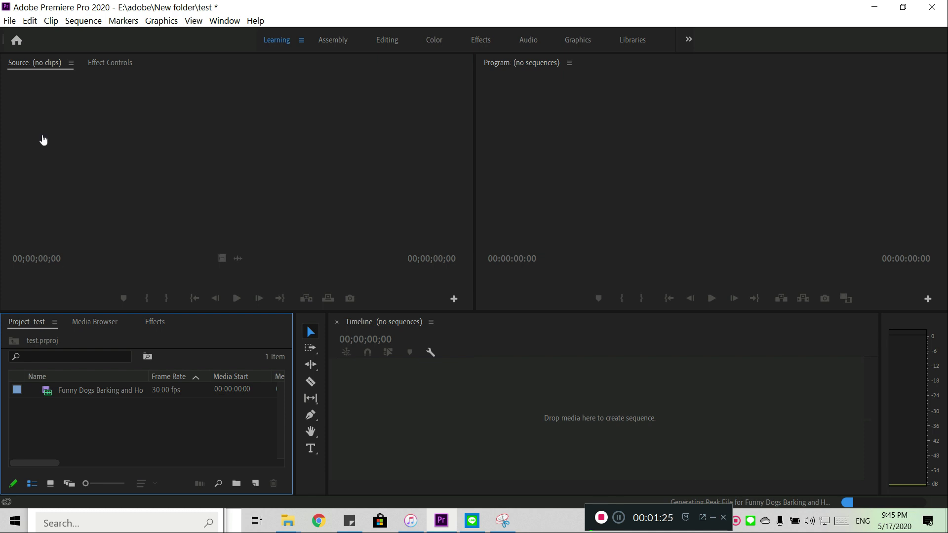
# Step: Start another media import, open the pexls folder on USB Drive (E:) and show its files as large icons
pyautogui.hotkey('ctrl', 'i')
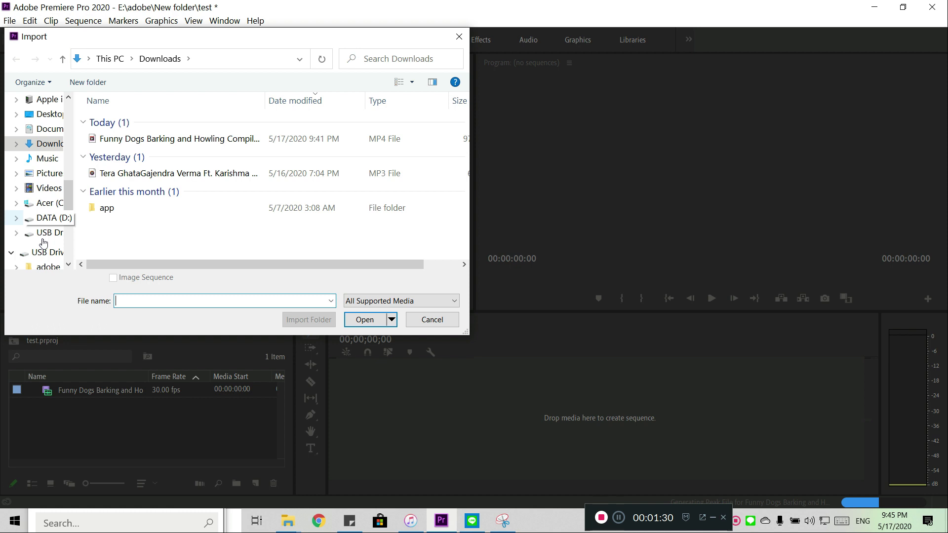
pyautogui.scroll(-2, 42, 242)
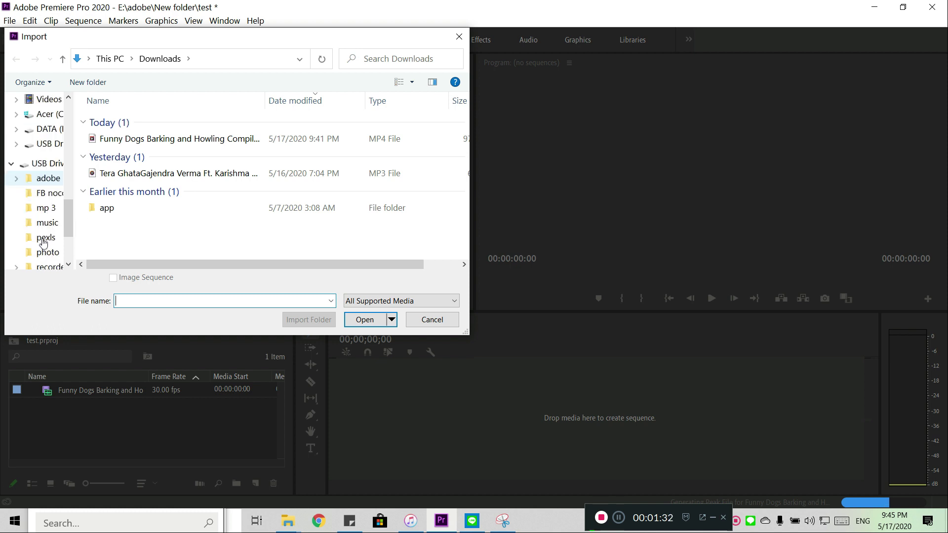
pyautogui.scroll(-1, 43, 242)
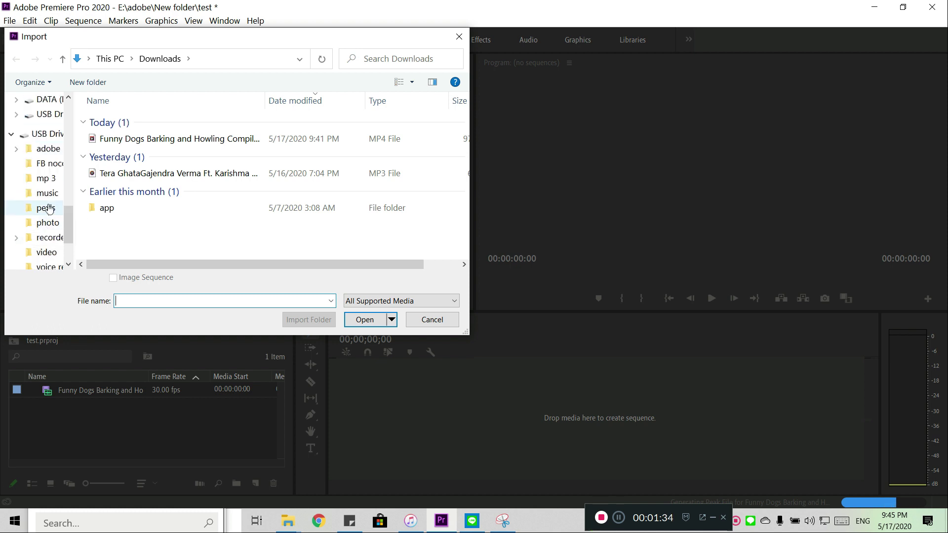
pyautogui.click(45, 208)
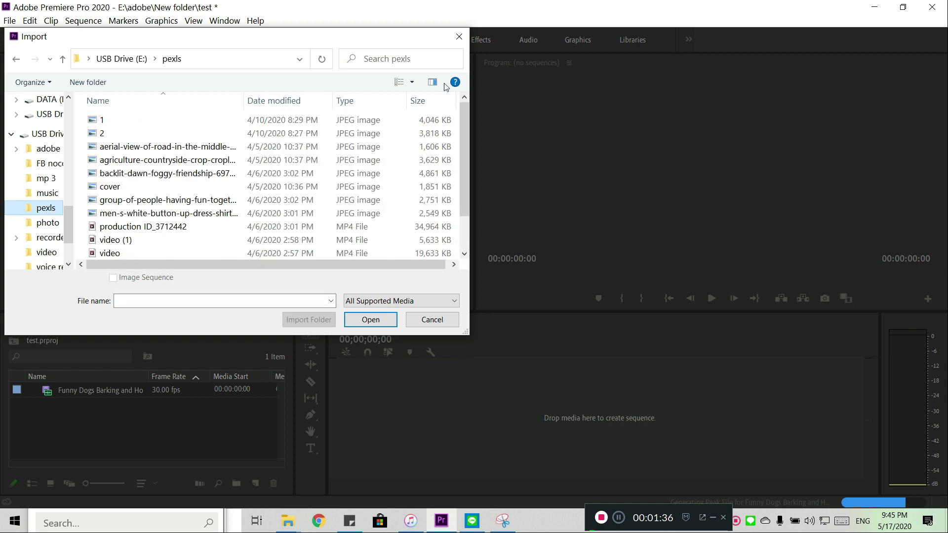
pyautogui.click(406, 83)
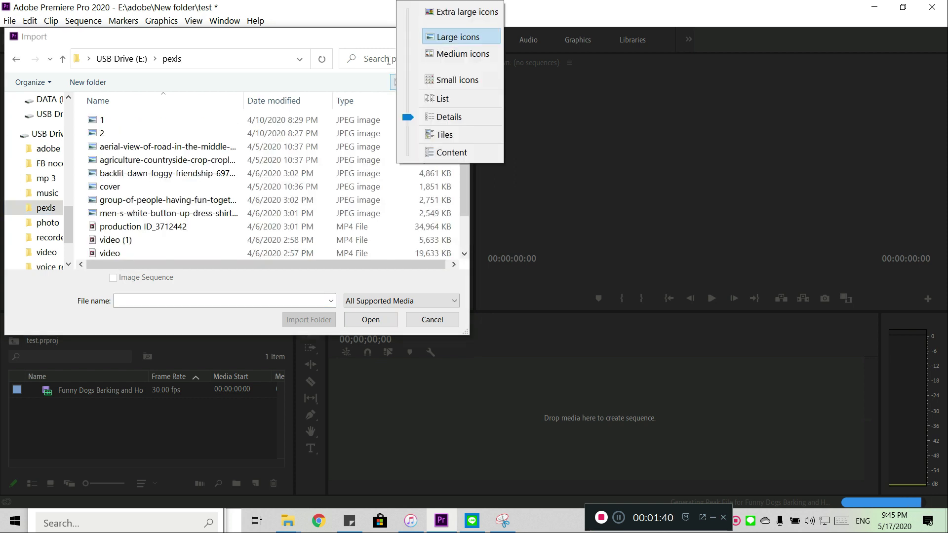
pyautogui.click(435, 38)
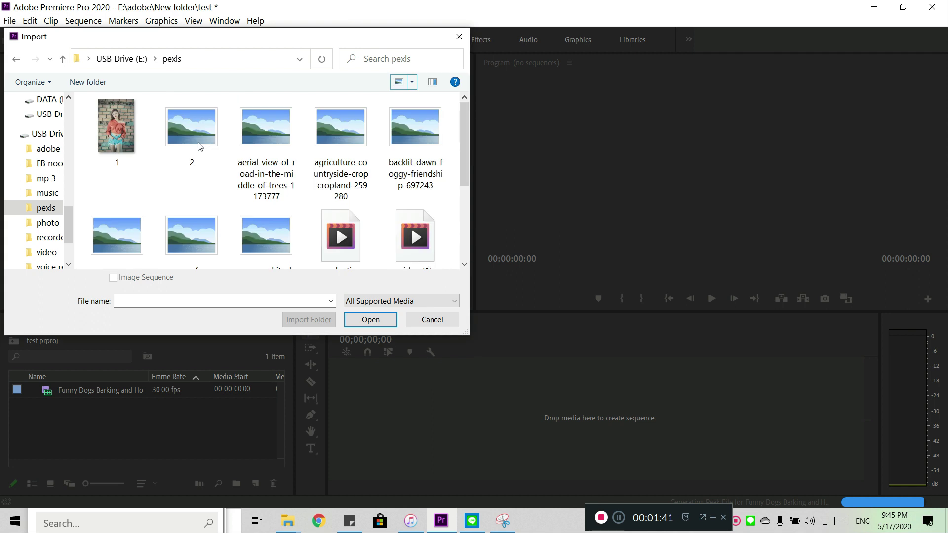
# Step: Import the images 1 and 2 together from the pexls folder and dismiss the memory warning
pyautogui.click(119, 130)
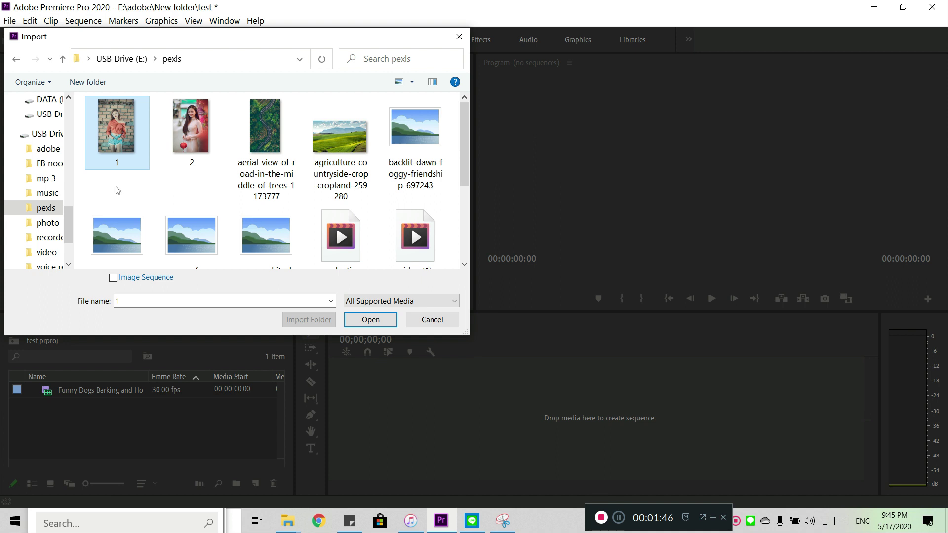
pyautogui.moveTo(108, 189); pyautogui.dragTo(200, 159)
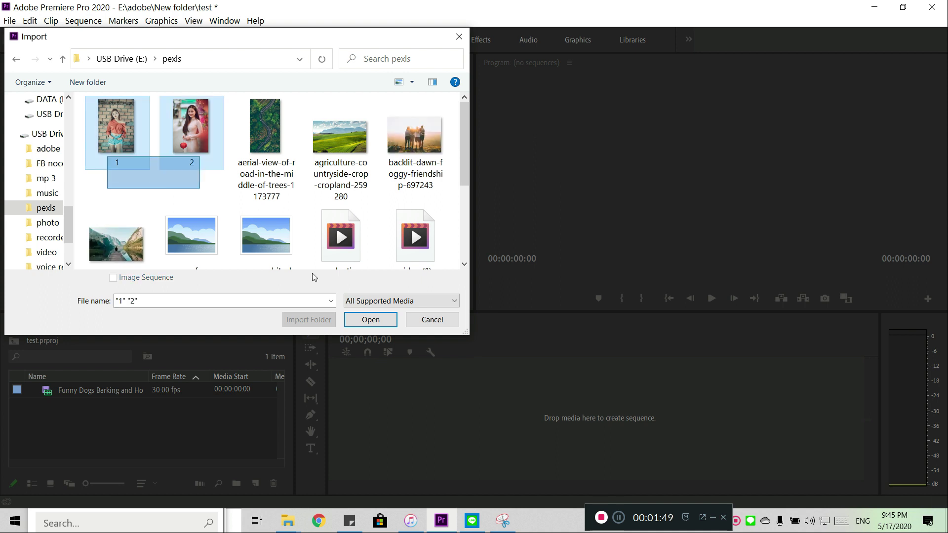
pyautogui.click(361, 321)
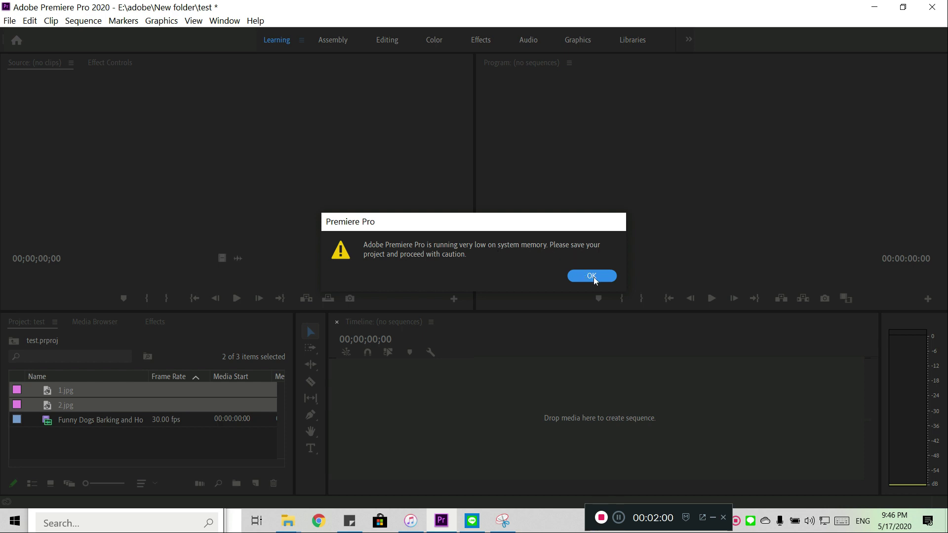
pyautogui.press('Return')
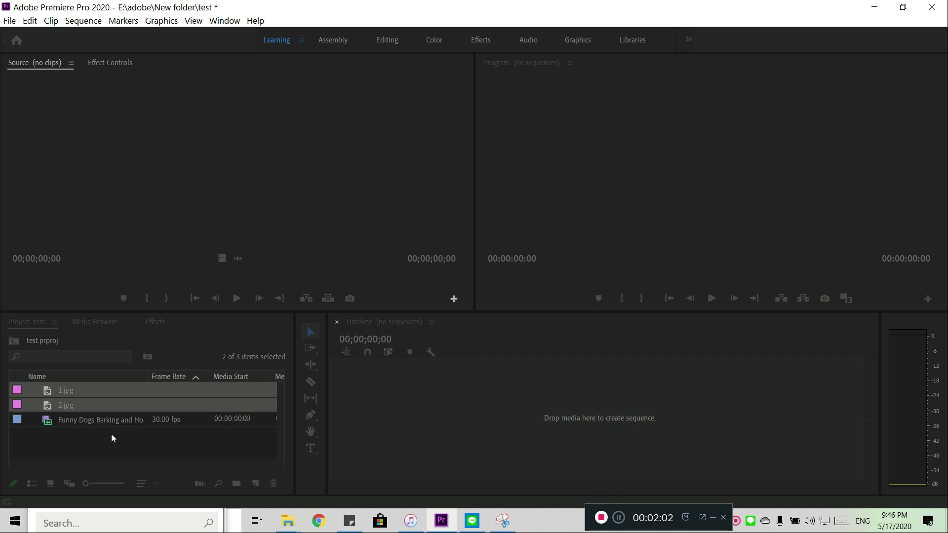
# Step: Start a further media import and look through the files in the video folder on USB Drive (E:)
pyautogui.rightClick(111, 434)
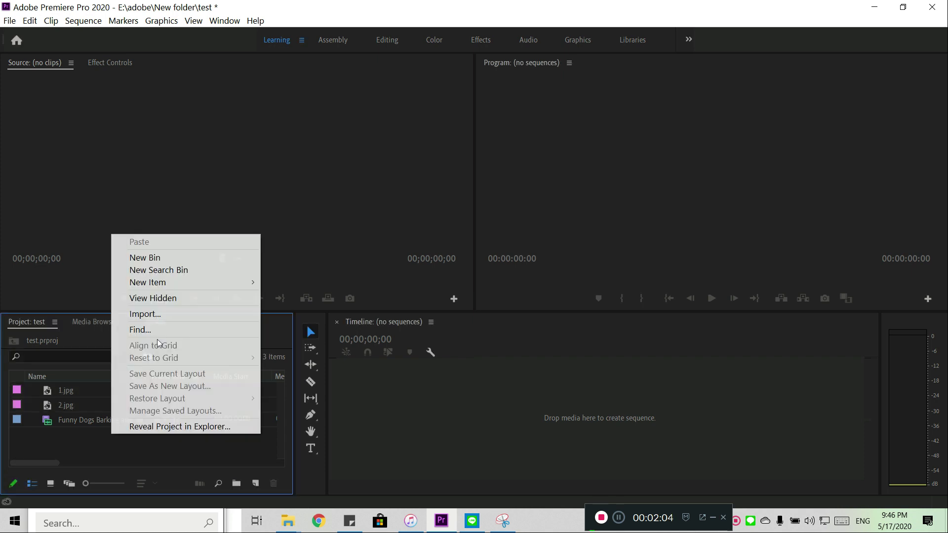
pyautogui.click(165, 317)
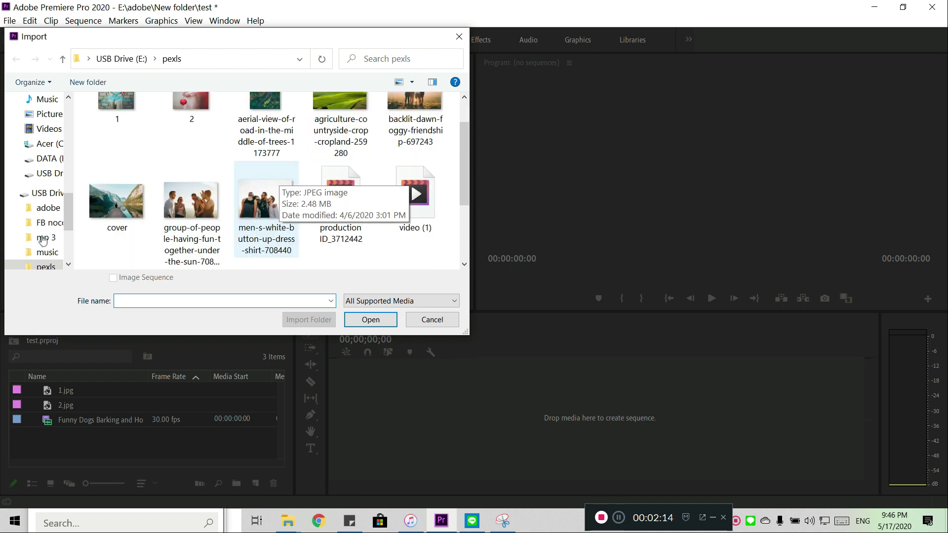
pyautogui.scroll(-1, 40, 256)
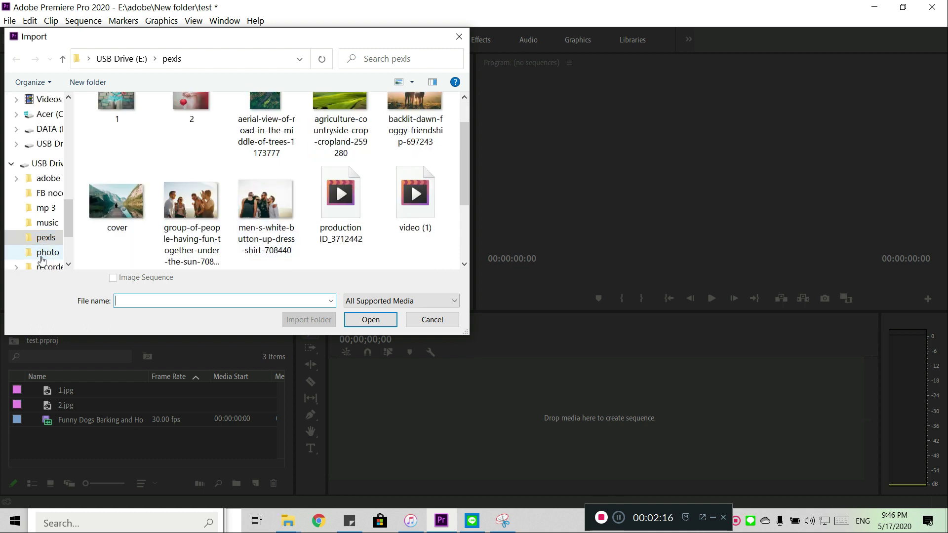
pyautogui.scroll(-2, 42, 257)
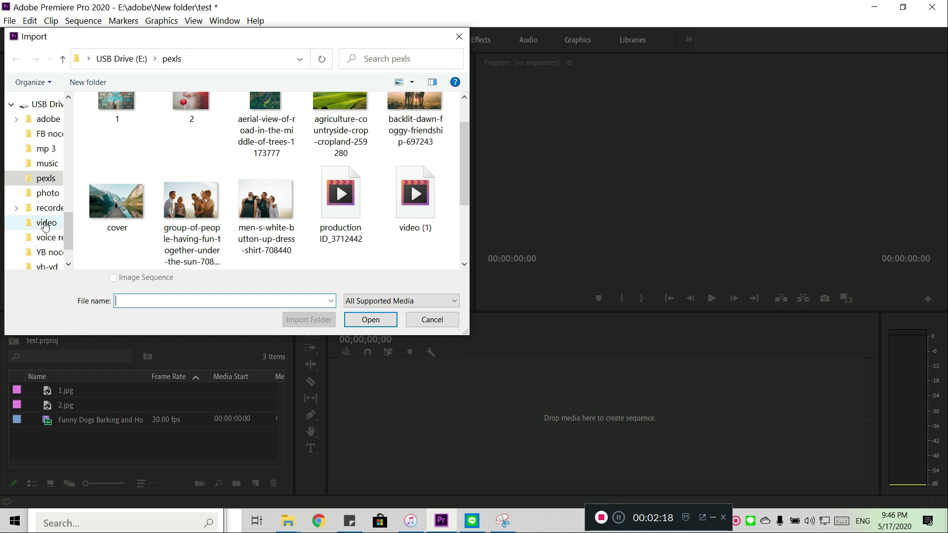
pyautogui.click(46, 225)
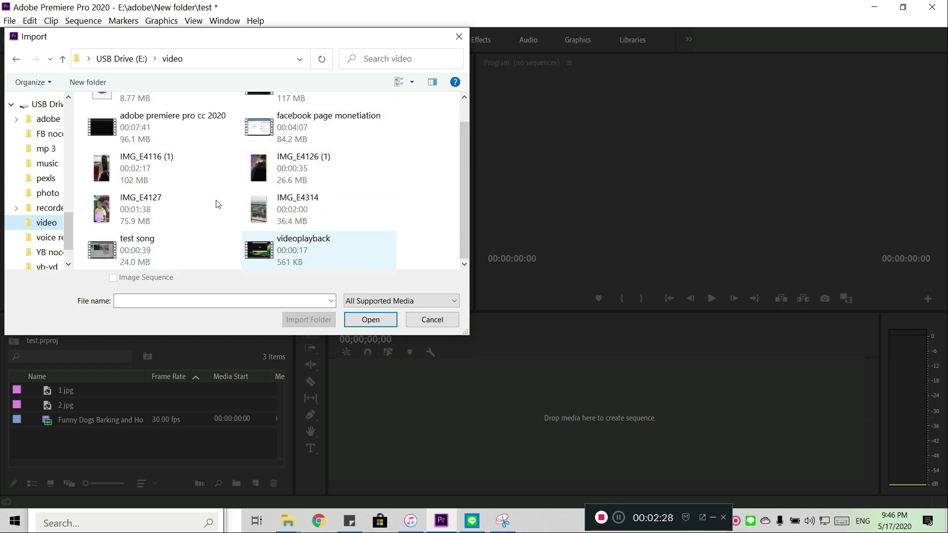
pyautogui.scroll(1, 94, 233)
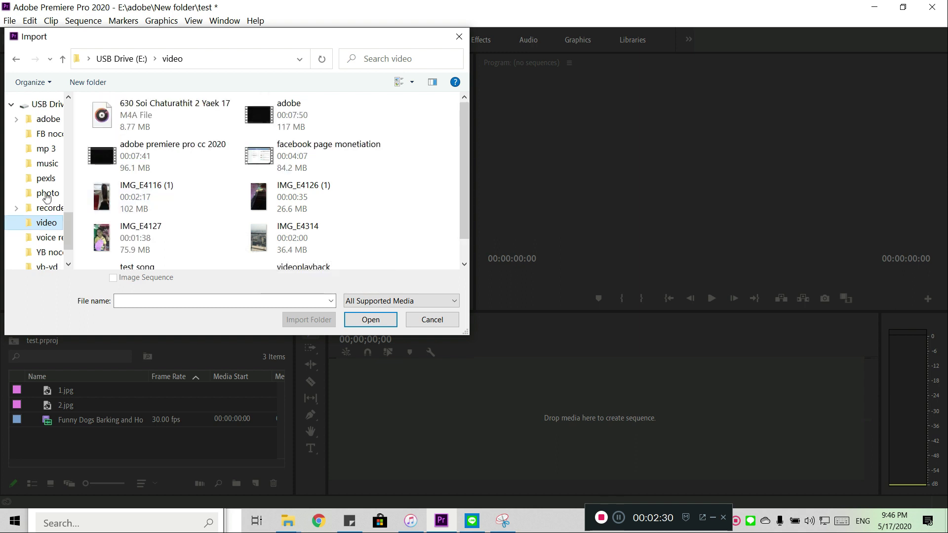
# Step: Show the music folder on USB Drive (E:) as large icons and import the videoplayback video clip from it
pyautogui.click(51, 163)
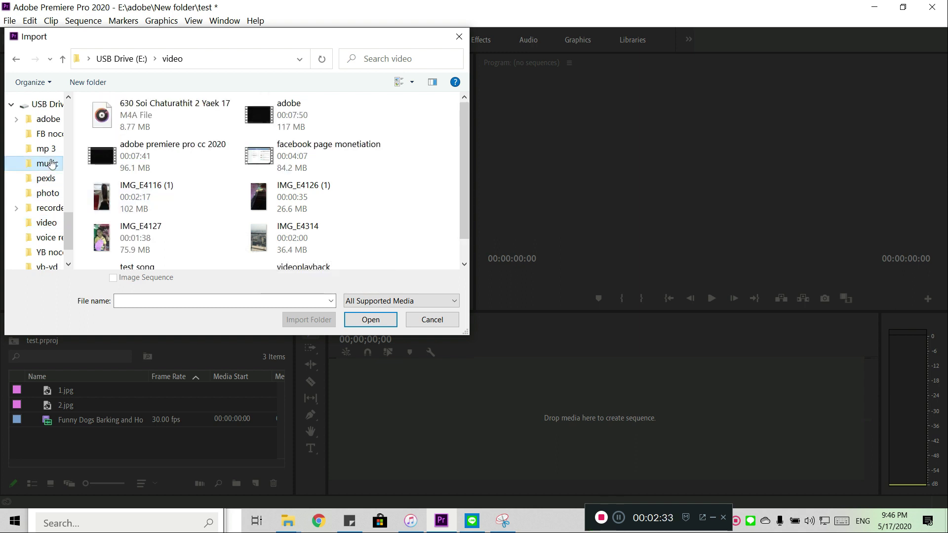
pyautogui.click(412, 82)
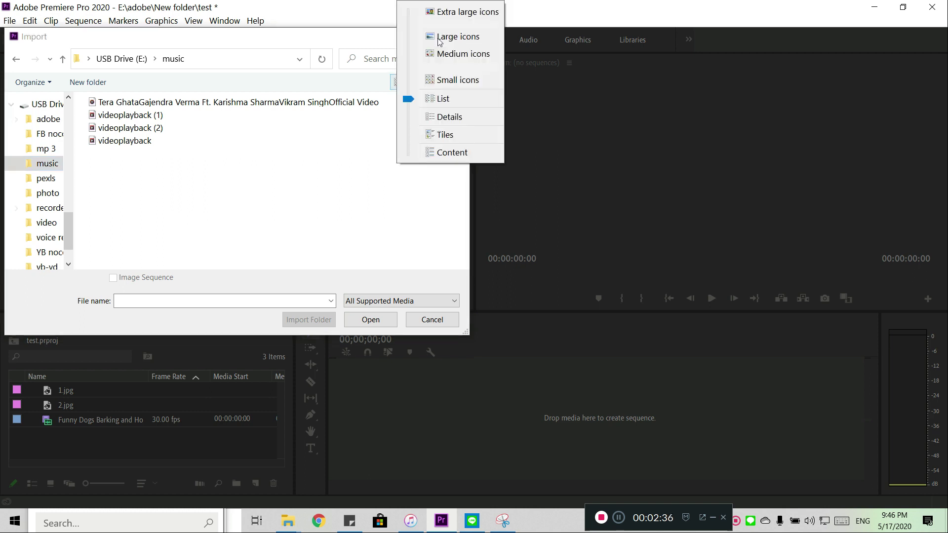
pyautogui.click(428, 38)
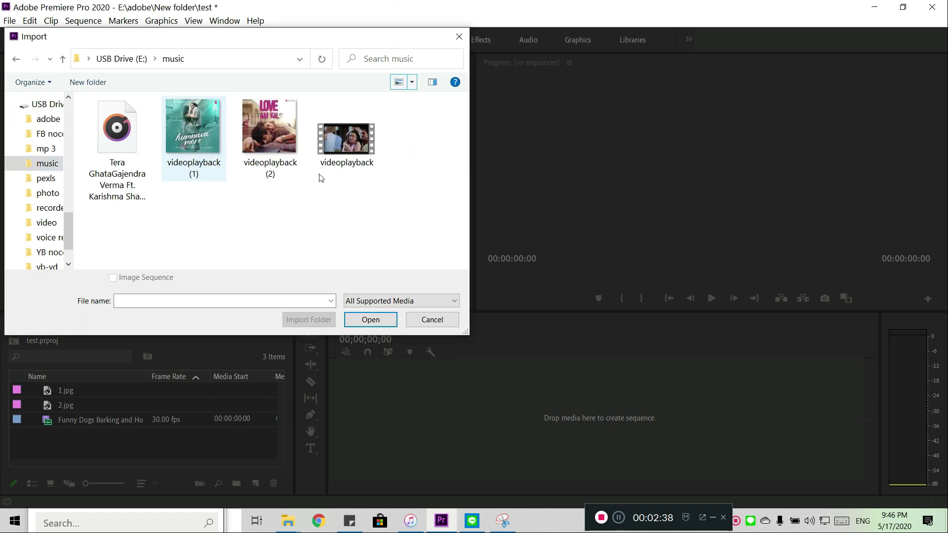
pyautogui.click(347, 141)
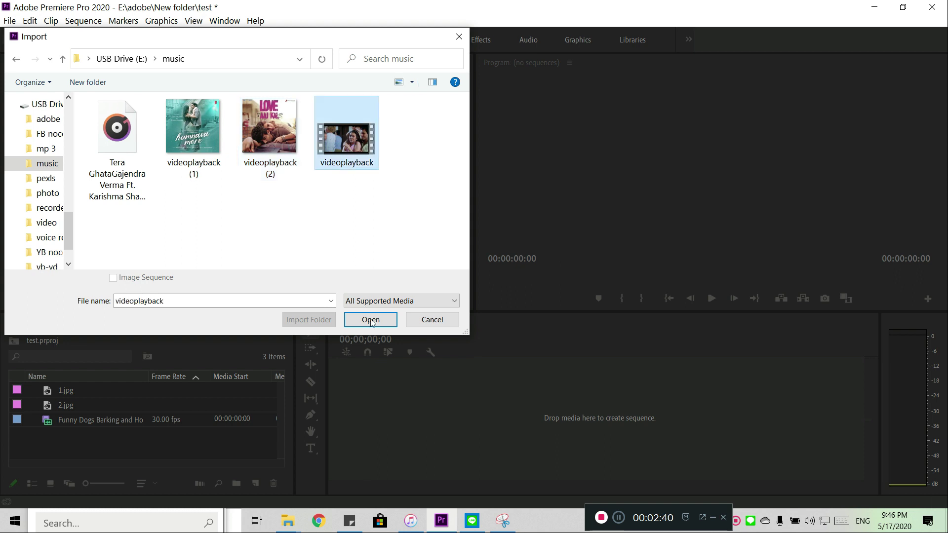
pyautogui.click(372, 323)
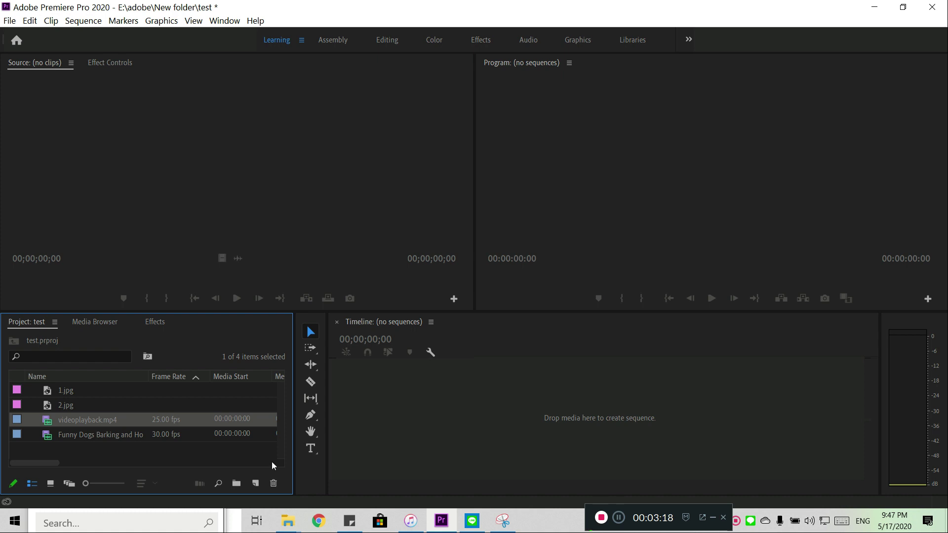
# Step: Start a new sequence and choose the HDV 1080i25 (50i) preset
pyautogui.click(257, 483)
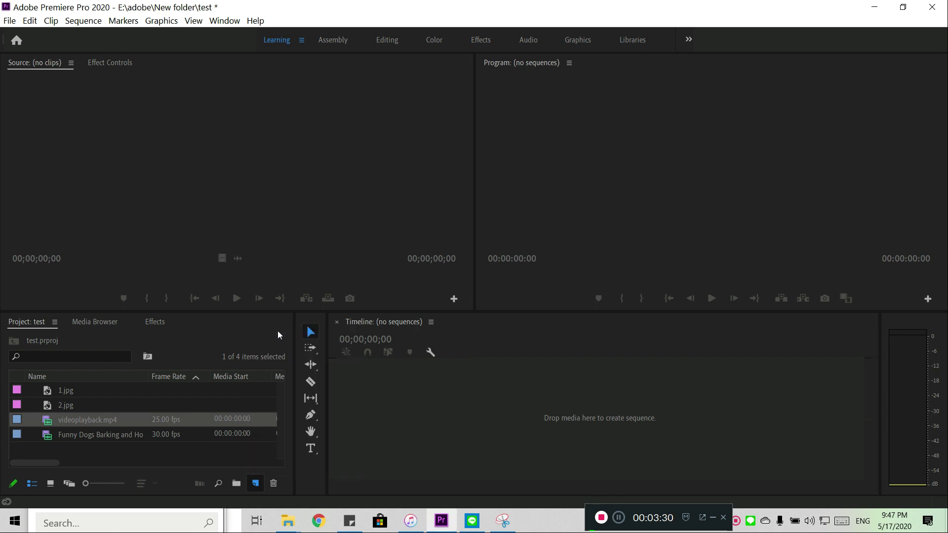
pyautogui.hotkey('ctrl', 'n')
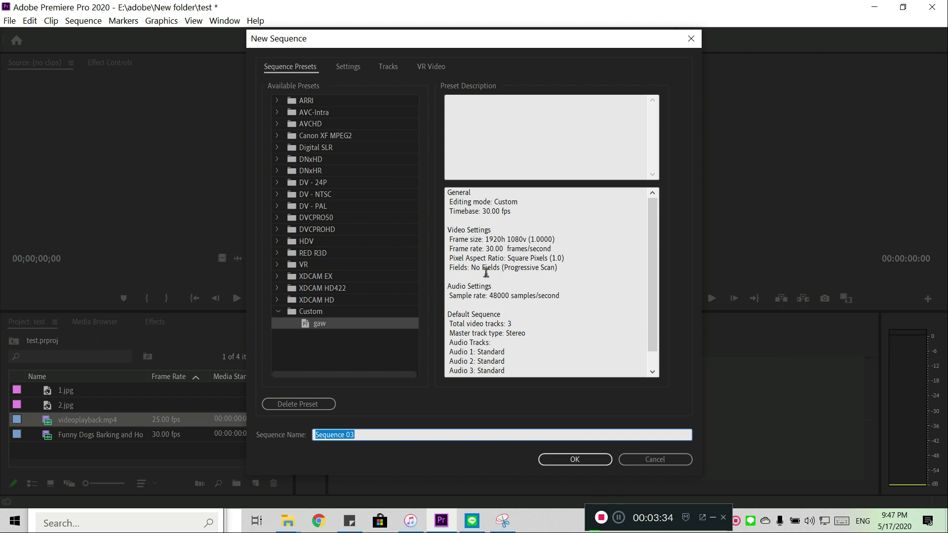
pyautogui.scroll(-1, 501, 322)
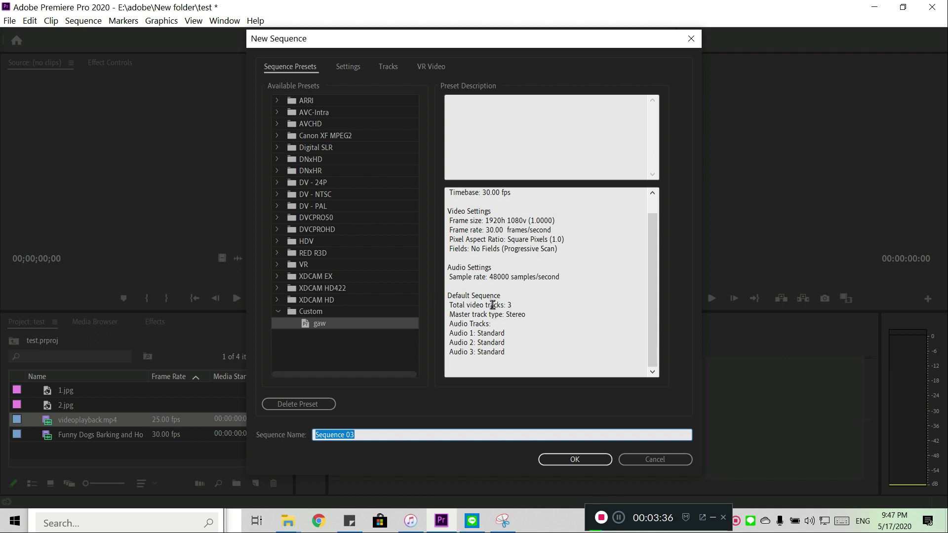
pyautogui.click(343, 323)
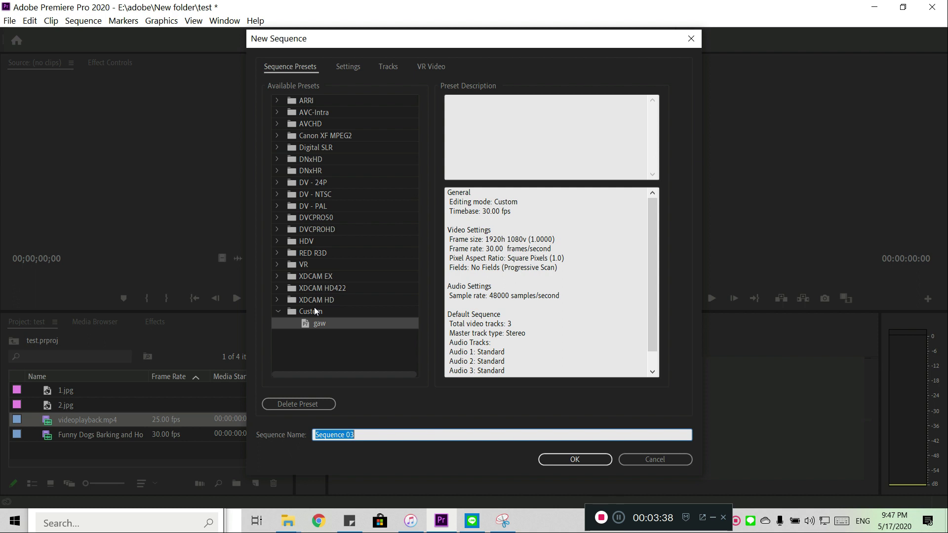
pyautogui.click(314, 311)
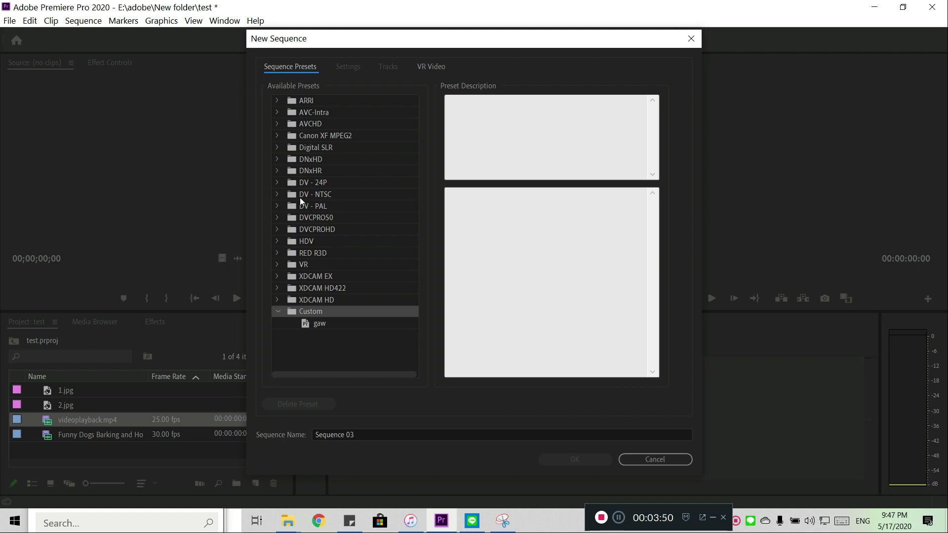
pyautogui.click(278, 241)
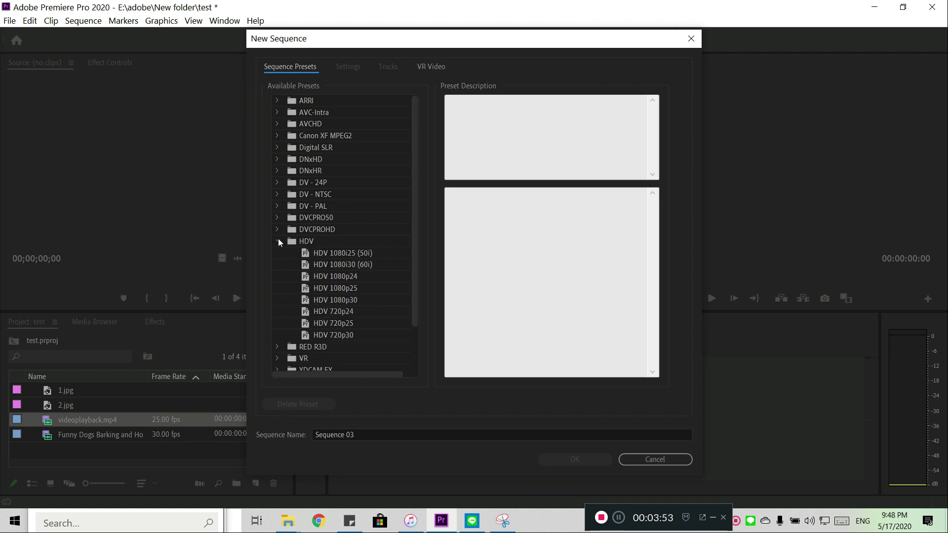
pyautogui.click(316, 253)
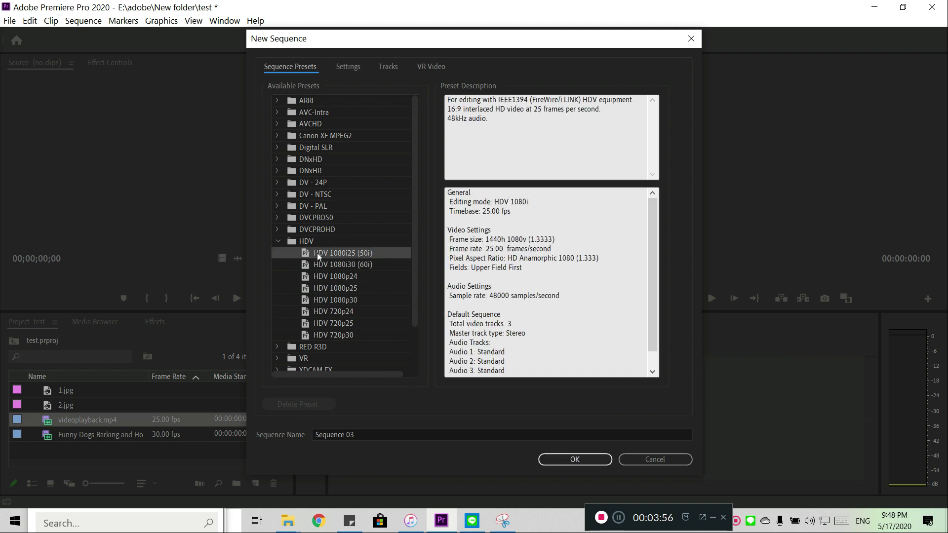
# Step: Open the sequence settings and examine the editing modes and timebase options available for HDV 1080i
pyautogui.click(345, 65)
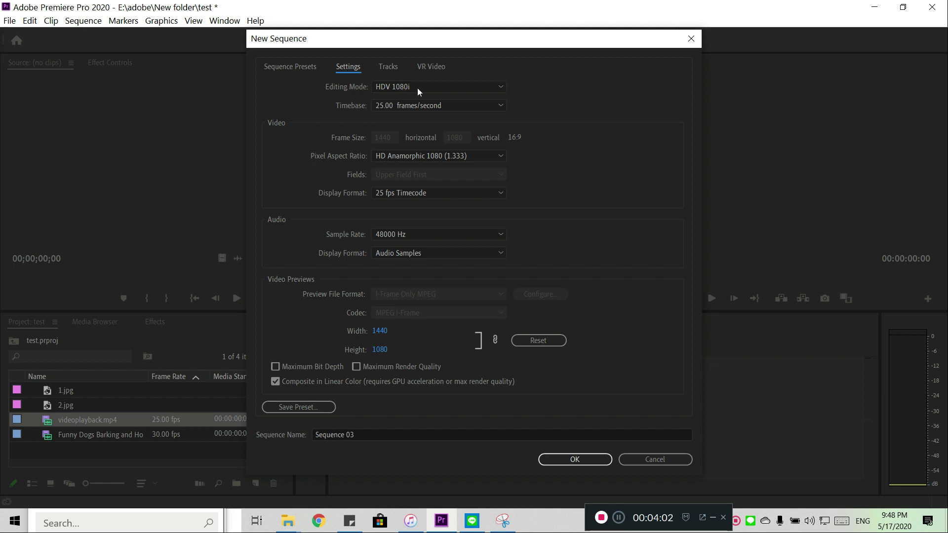
pyautogui.click(501, 85)
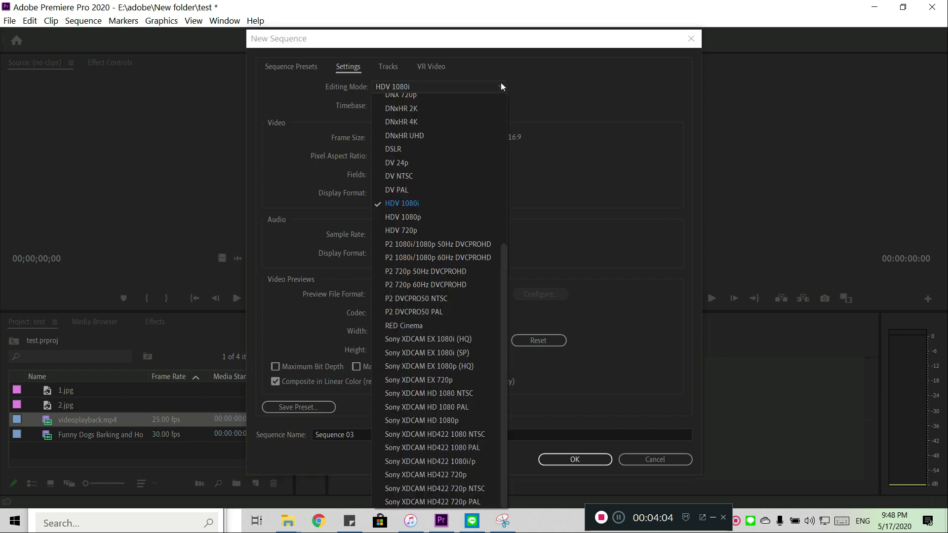
pyautogui.scroll(5, 450, 143)
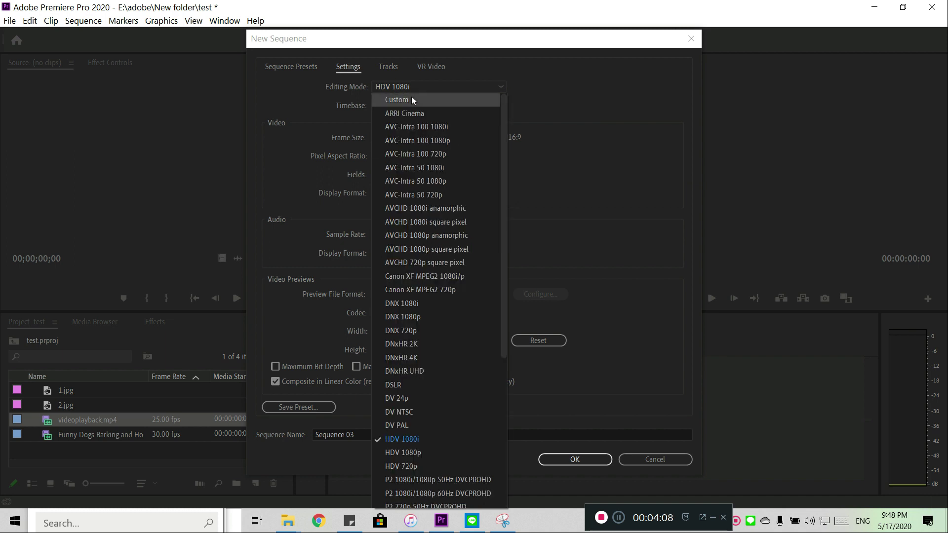
pyautogui.click(419, 441)
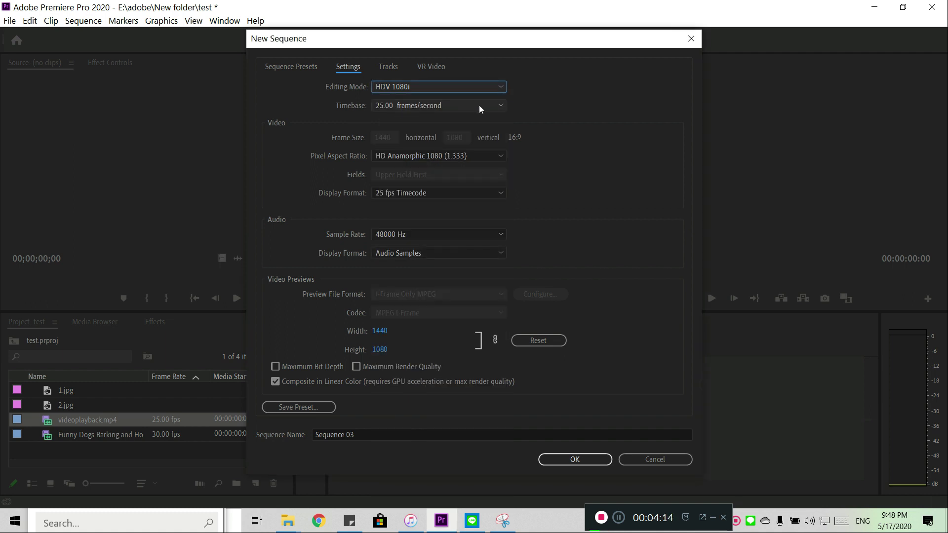
pyautogui.click(499, 106)
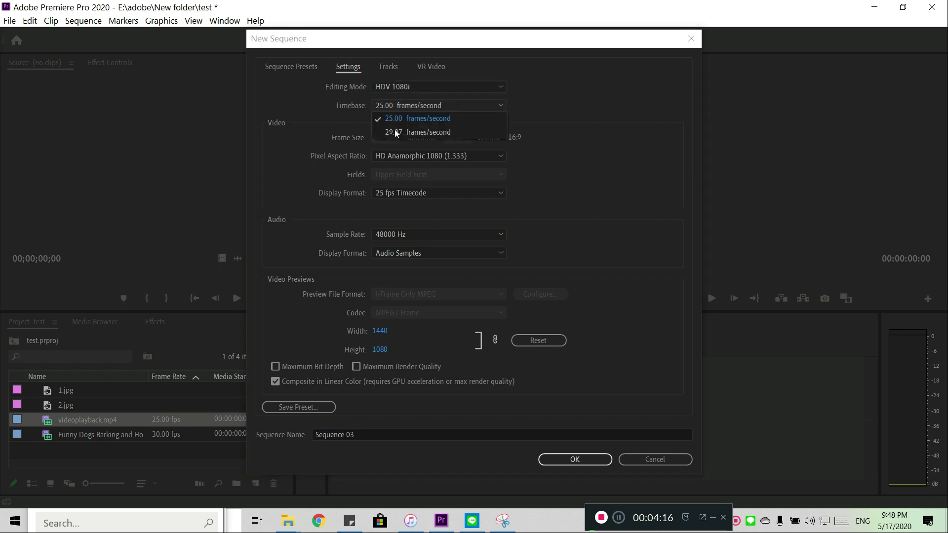
pyautogui.click(496, 92)
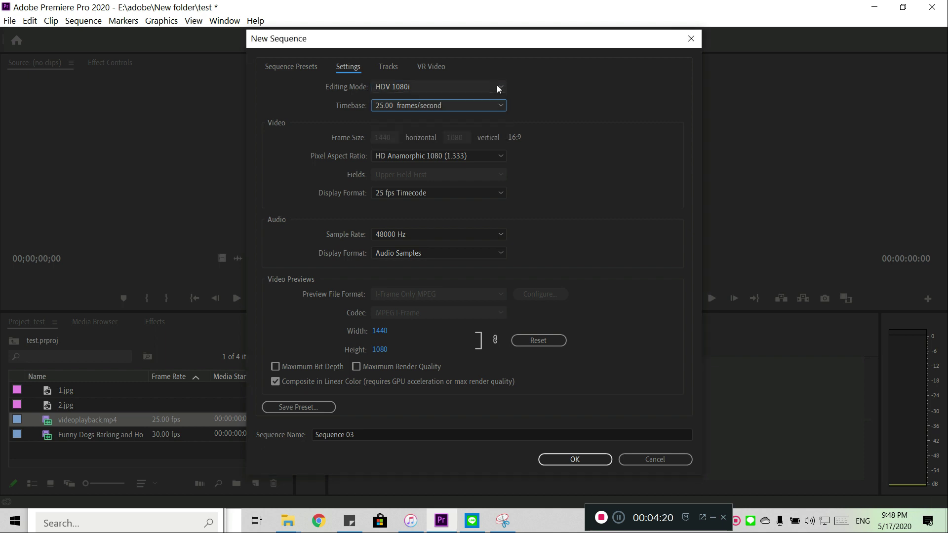
# Step: Set the sequence's editing mode to Custom and its timebase to 30.00 frames/second
pyautogui.click(497, 87)
pyautogui.scroll(5, 432, 106)
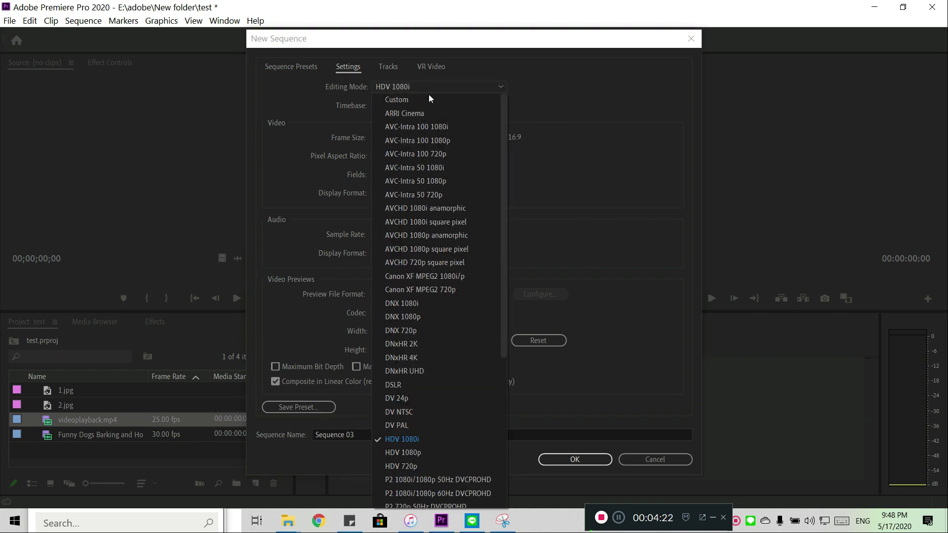
pyautogui.click(429, 99)
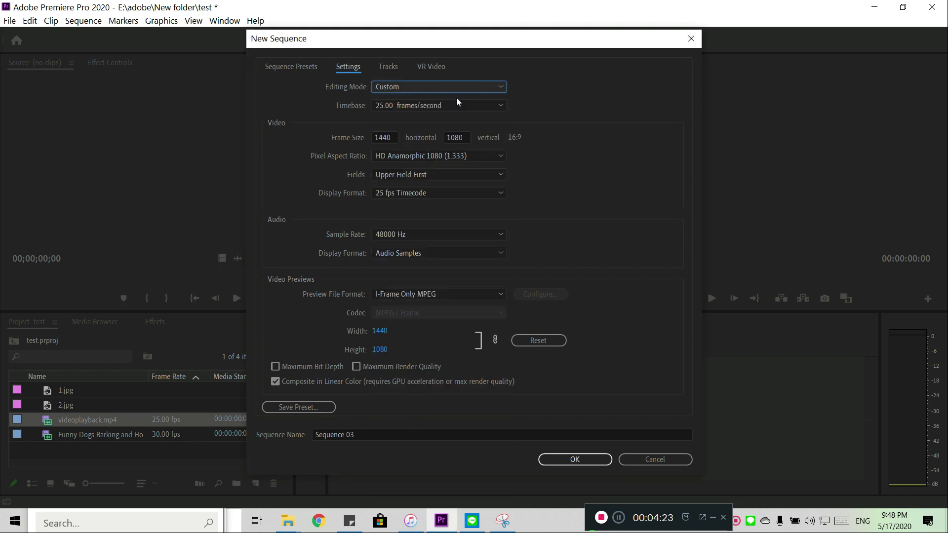
pyautogui.click(499, 104)
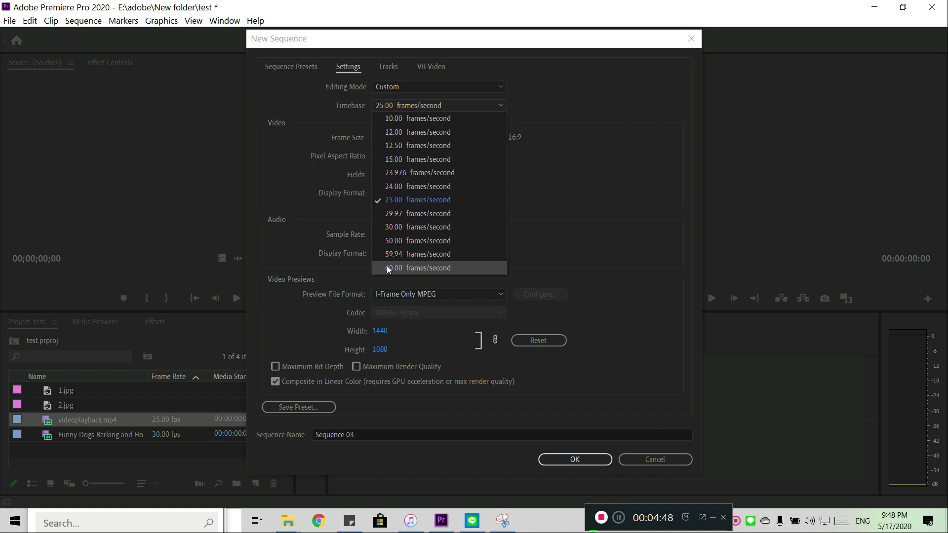
pyautogui.click(388, 227)
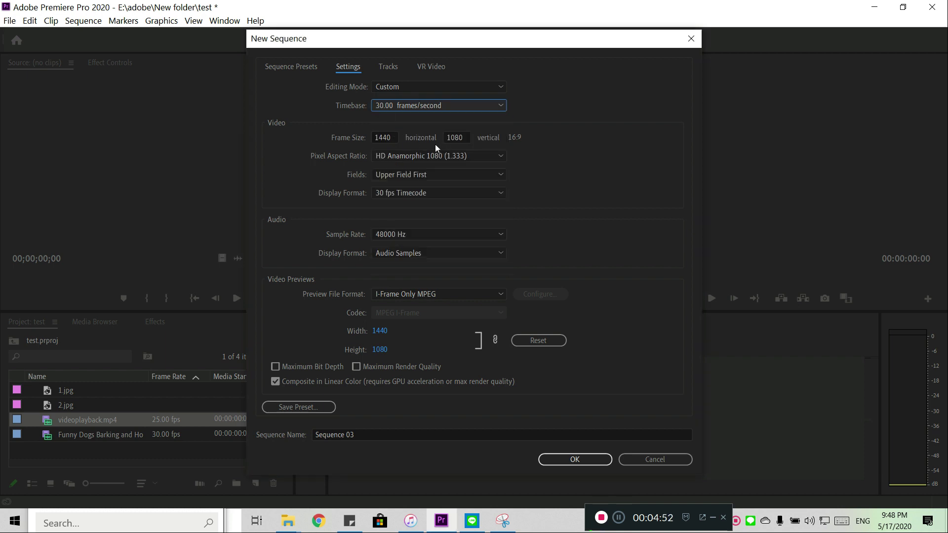
# Step: Check the horizontal frame size and choose HD Anamorphic 1080 (1.333) as the pixel aspect ratio
pyautogui.click(393, 139)
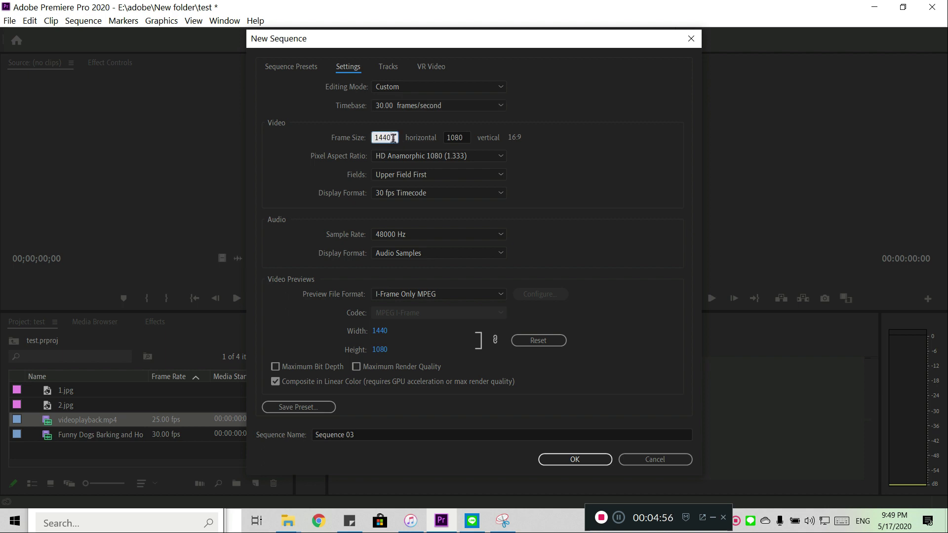
pyautogui.click(392, 139)
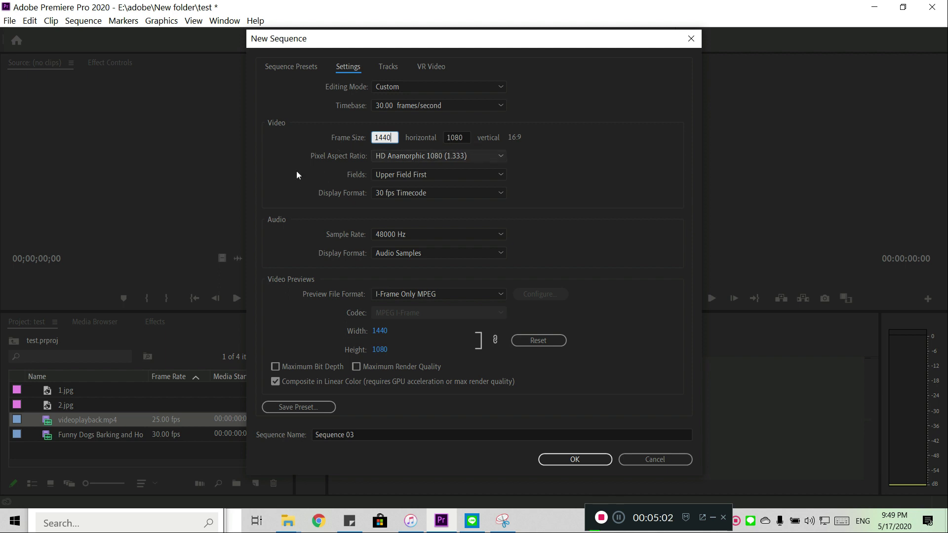
pyautogui.click(317, 171)
pyautogui.click(500, 157)
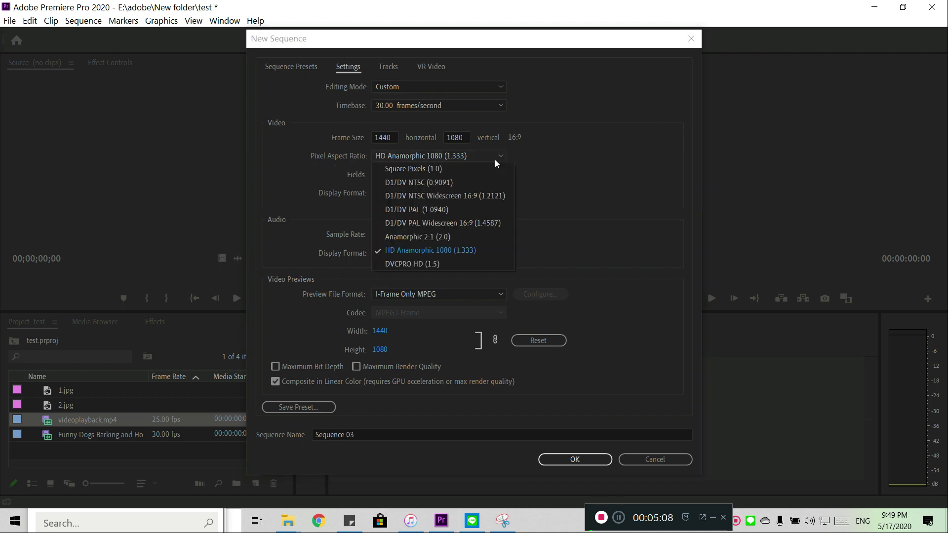
pyautogui.click(440, 251)
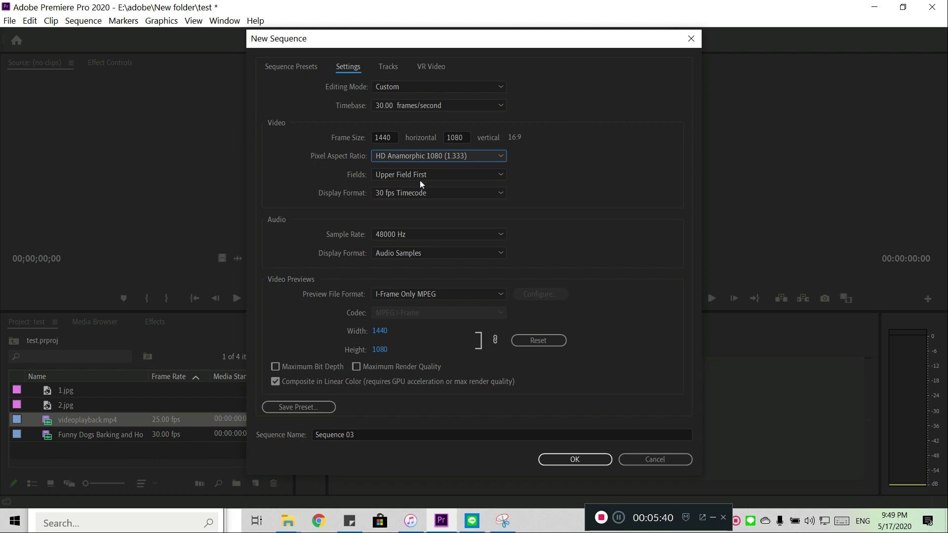
# Step: Choose Upper Field First and a 48000 Hz audio sample rate, then cancel the new sequence
pyautogui.click(499, 173)
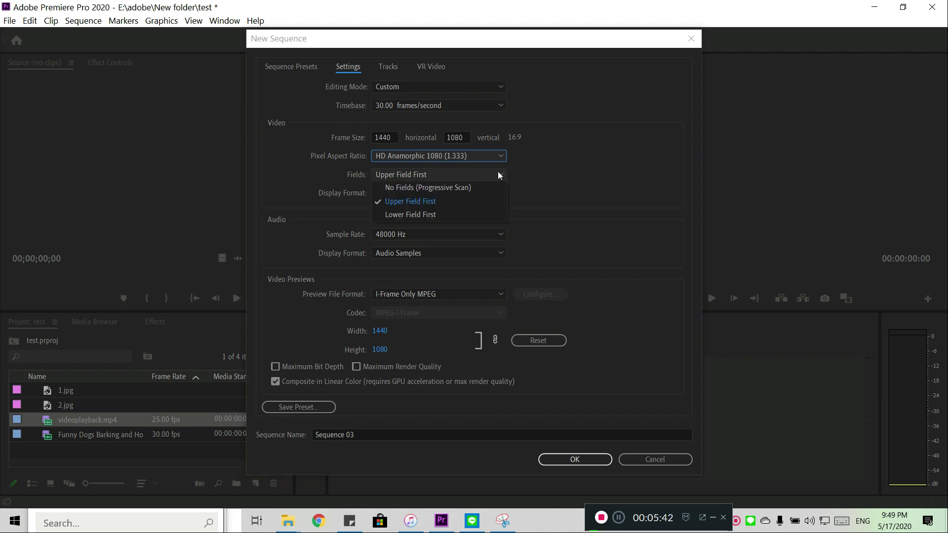
pyautogui.click(425, 201)
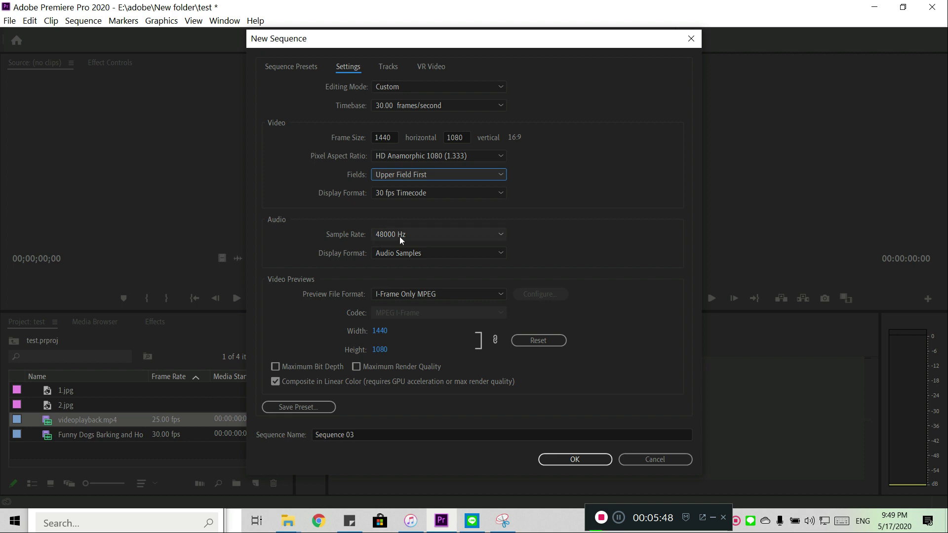
pyautogui.click(503, 234)
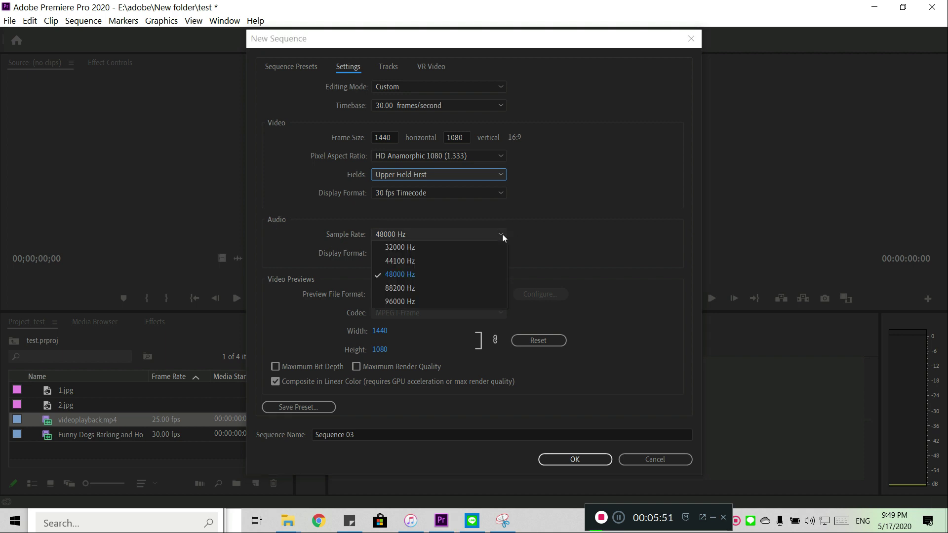
pyautogui.click(407, 275)
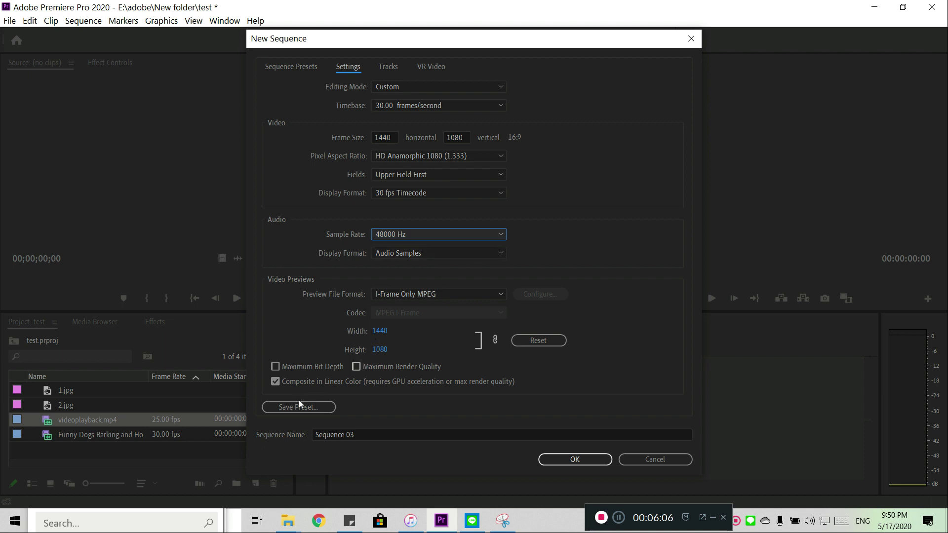
pyautogui.click(643, 462)
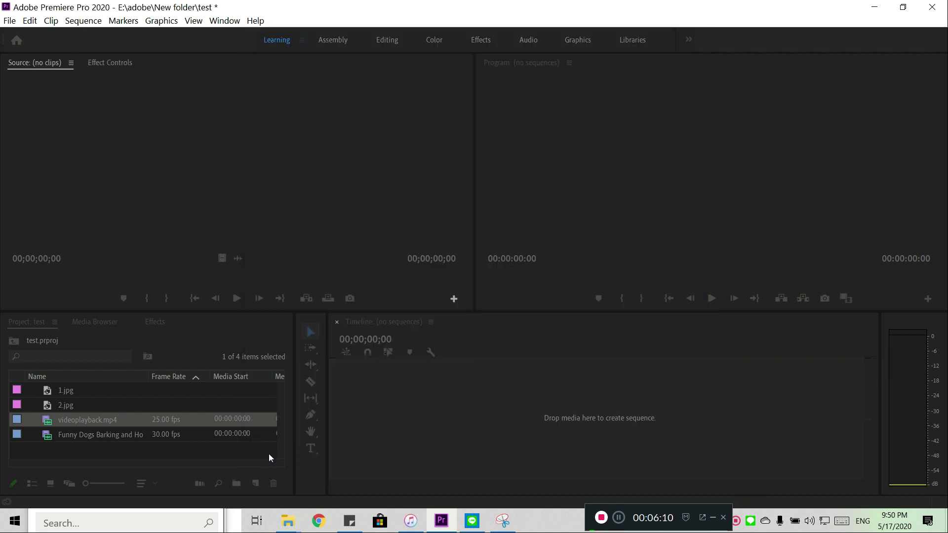
# Step: Start a new sequence from the custom gaw preset and open its settings, keeping the Custom editing mode
pyautogui.click(256, 484)
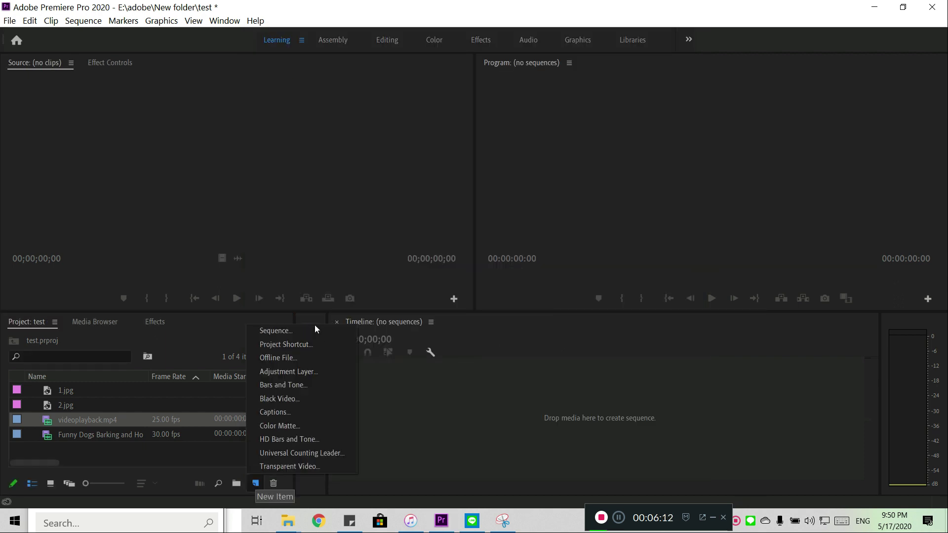
pyautogui.click(315, 330)
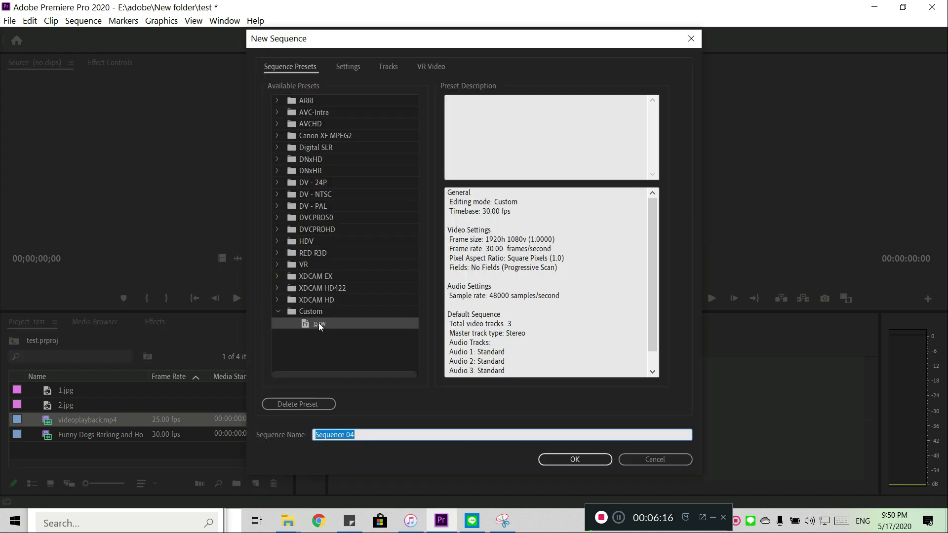
pyautogui.click(319, 323)
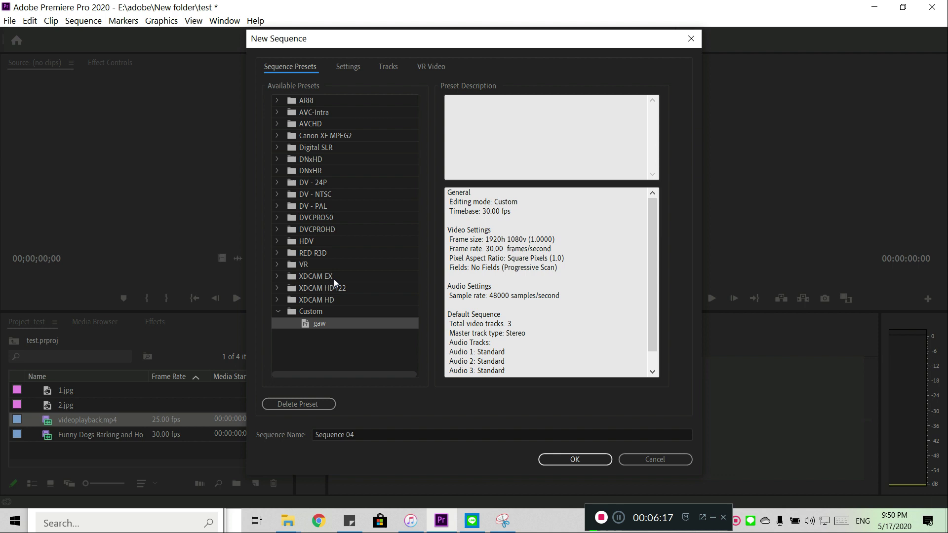
pyautogui.click(344, 64)
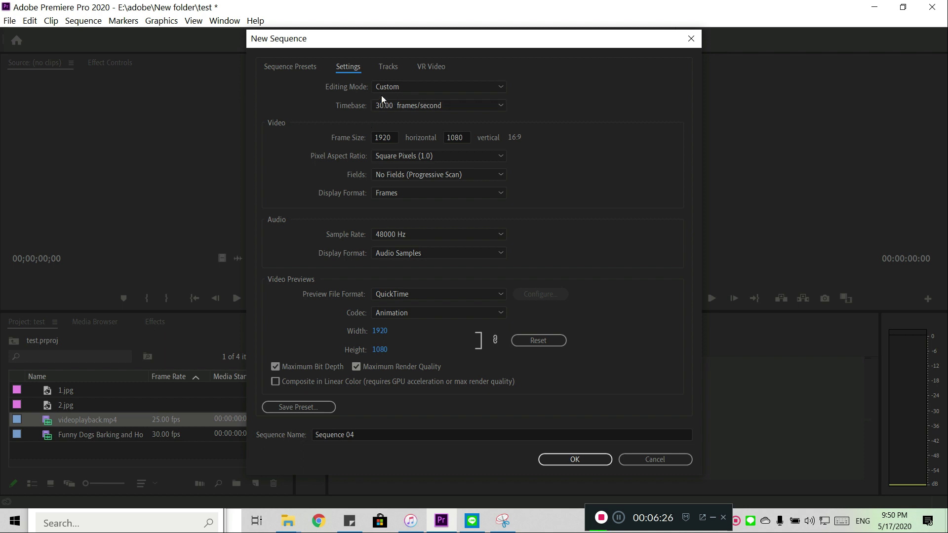
pyautogui.click(500, 87)
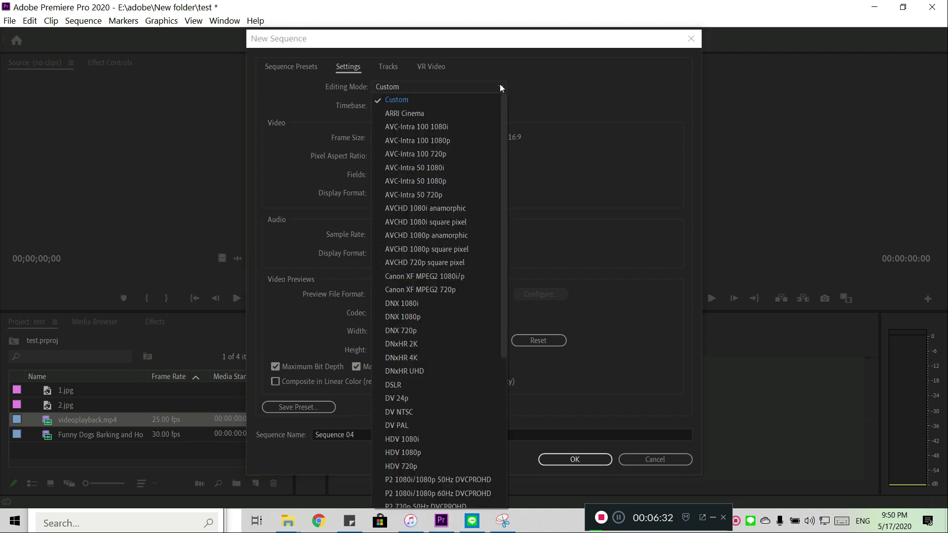
pyautogui.click(499, 86)
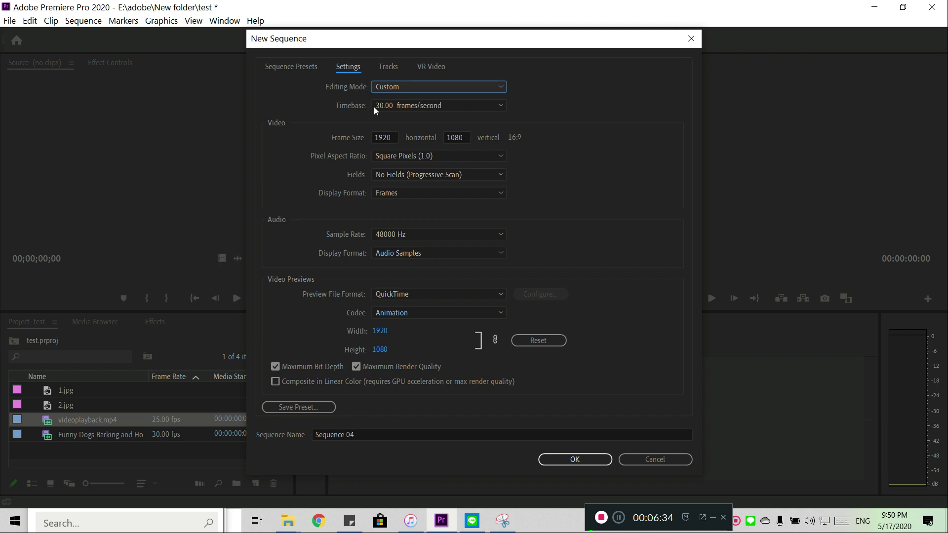
# Step: Create the sequence with a timebase of 29.97 frames/second and Square Pixels (1.0), and open it in the timeline
pyautogui.click(502, 107)
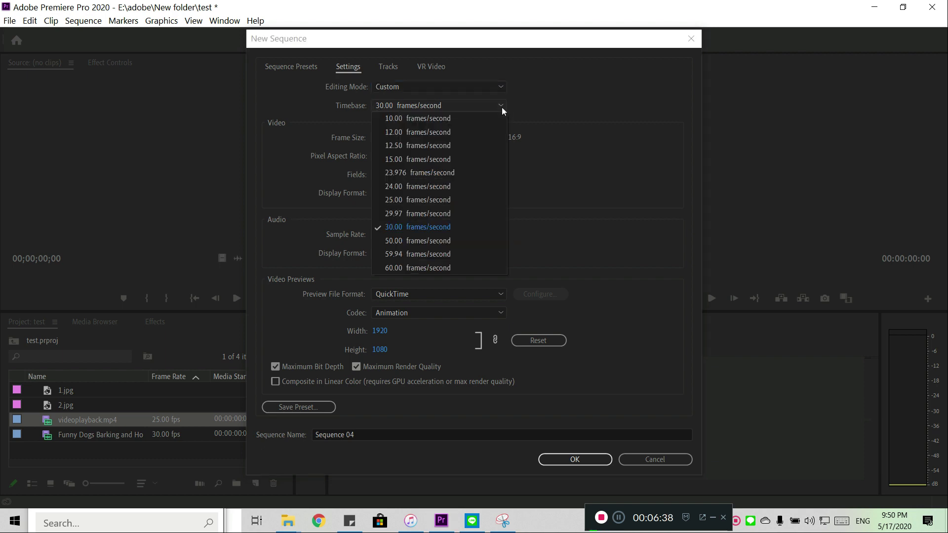
pyautogui.click(411, 214)
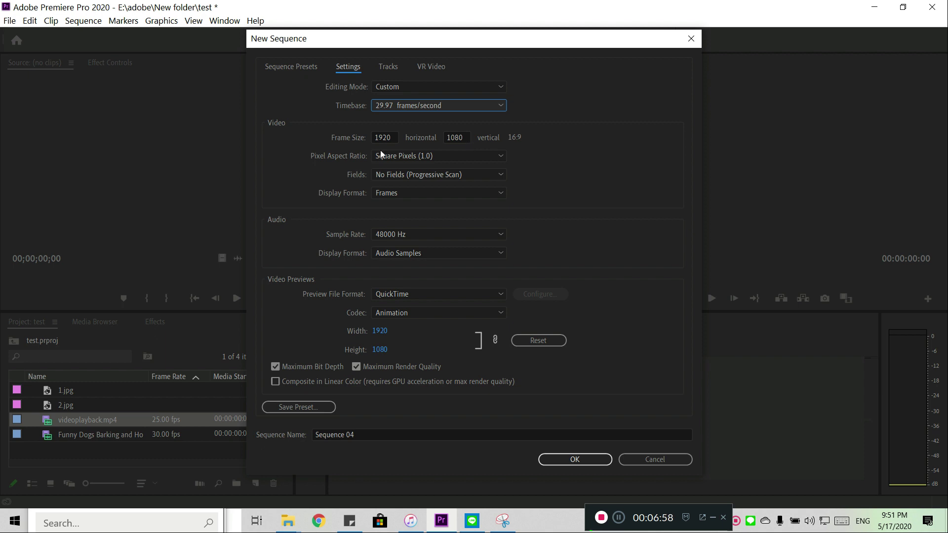
pyautogui.click(506, 156)
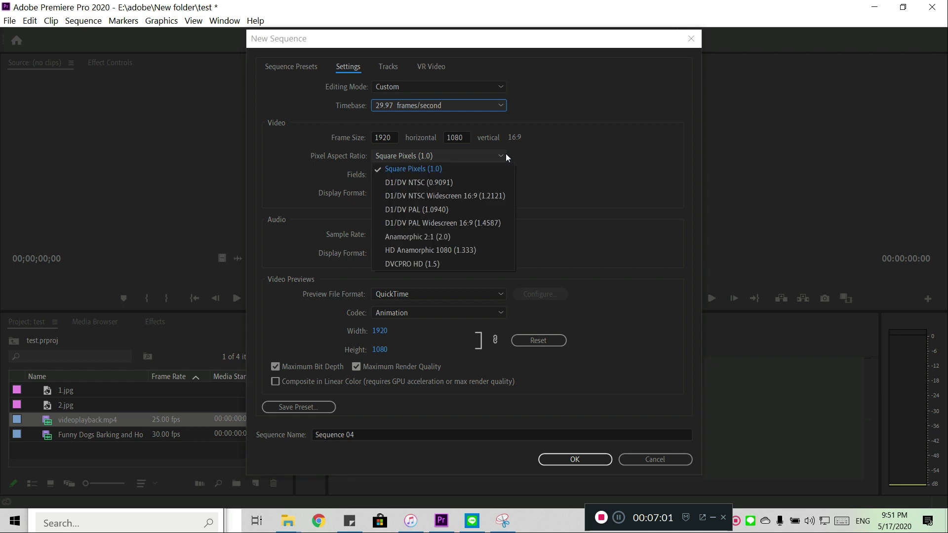
pyautogui.click(460, 164)
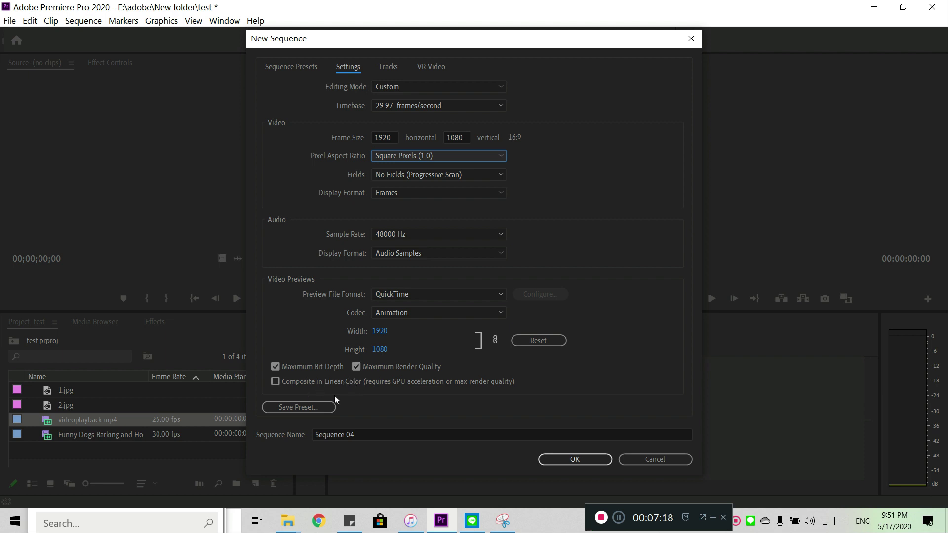
pyautogui.click(563, 459)
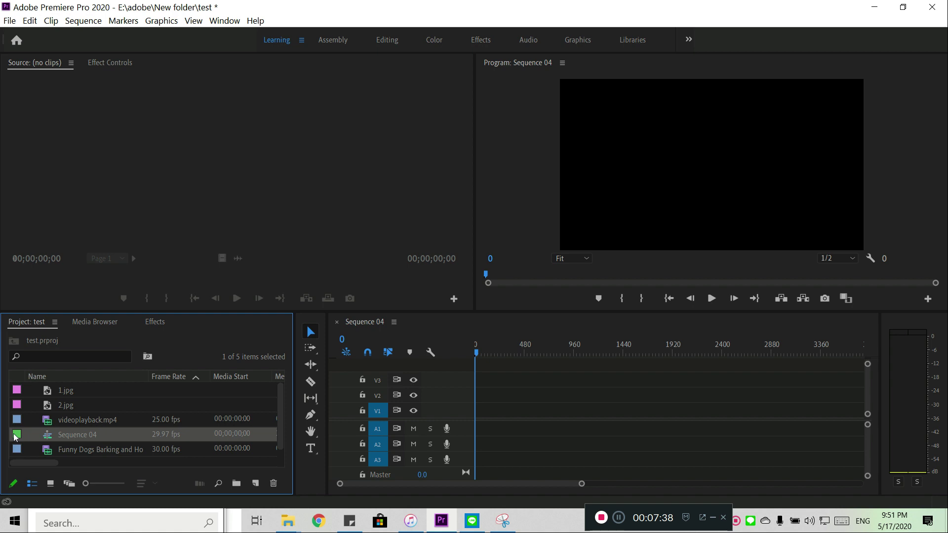
pyautogui.doubleClick(13, 438)
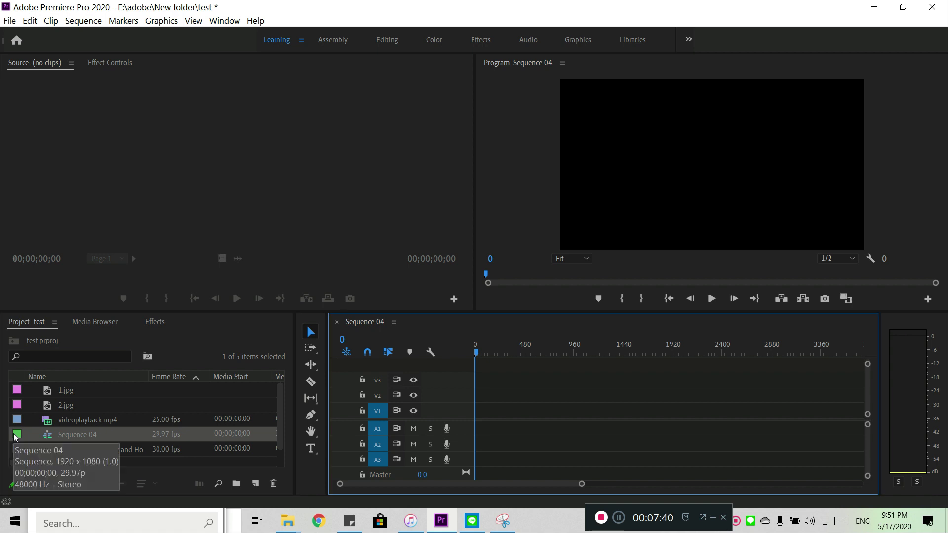